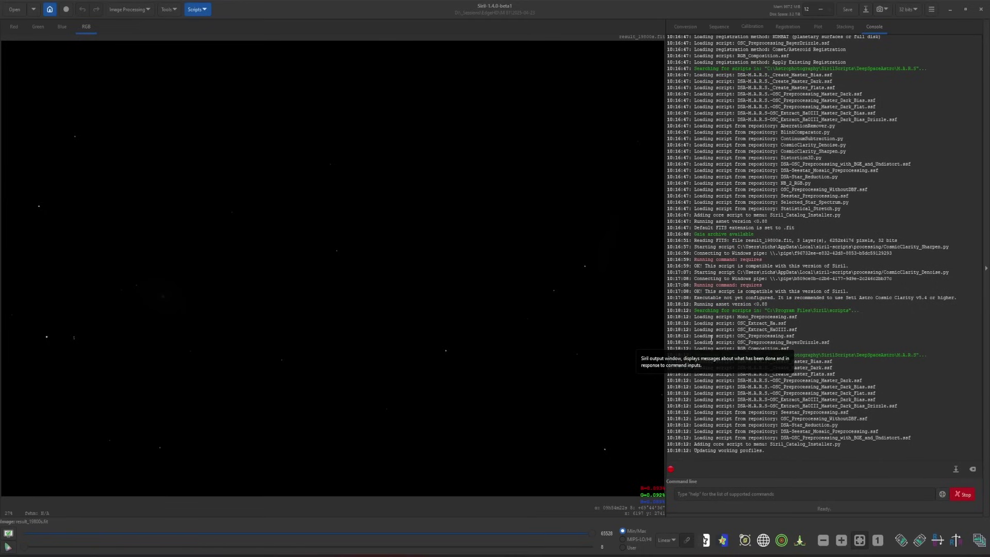
In Get Scripts, enable CosmicClarity_Sharpen.py and CosmicClarity_Denoise.py and apply to reload the scripts.
left_click(932, 9)
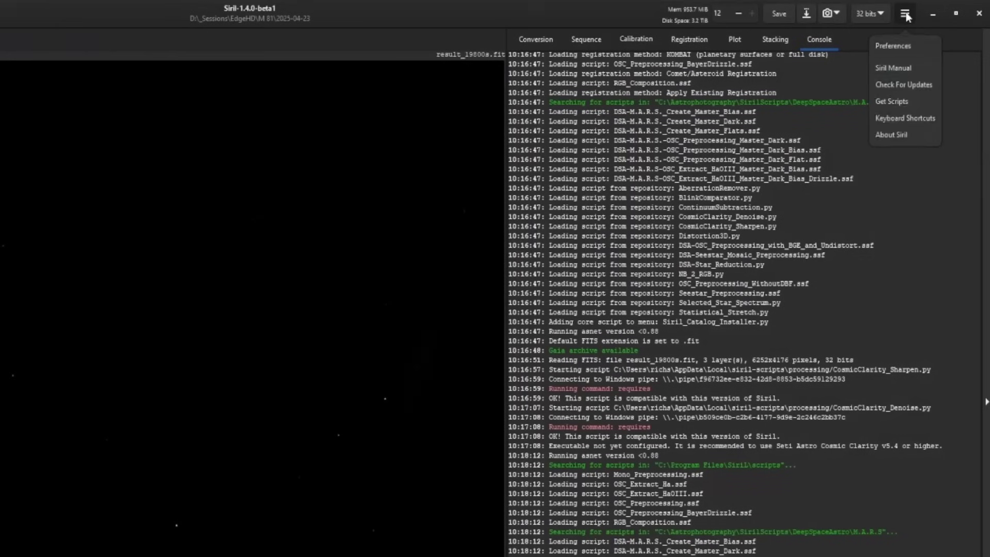
left_click(915, 101)
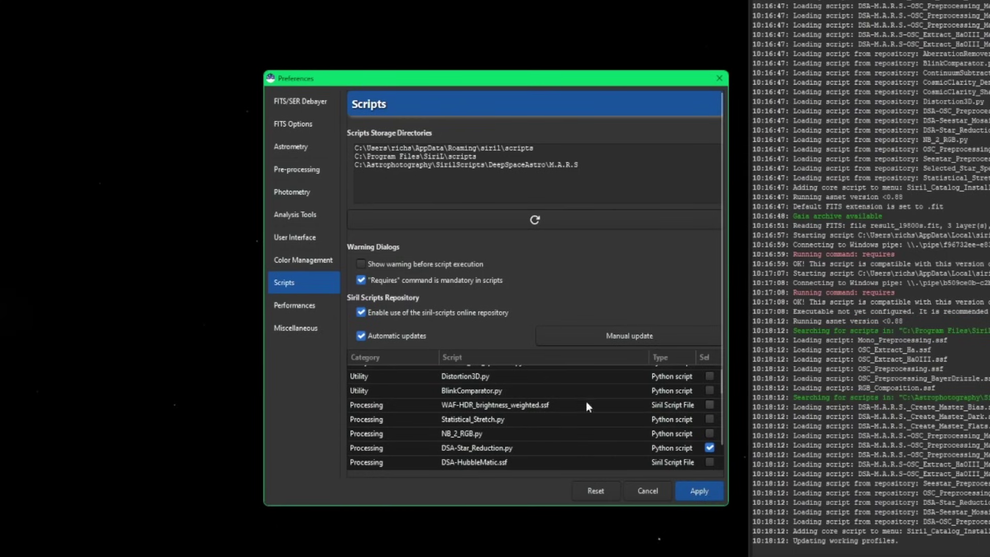
scroll(587, 400, "down", 4)
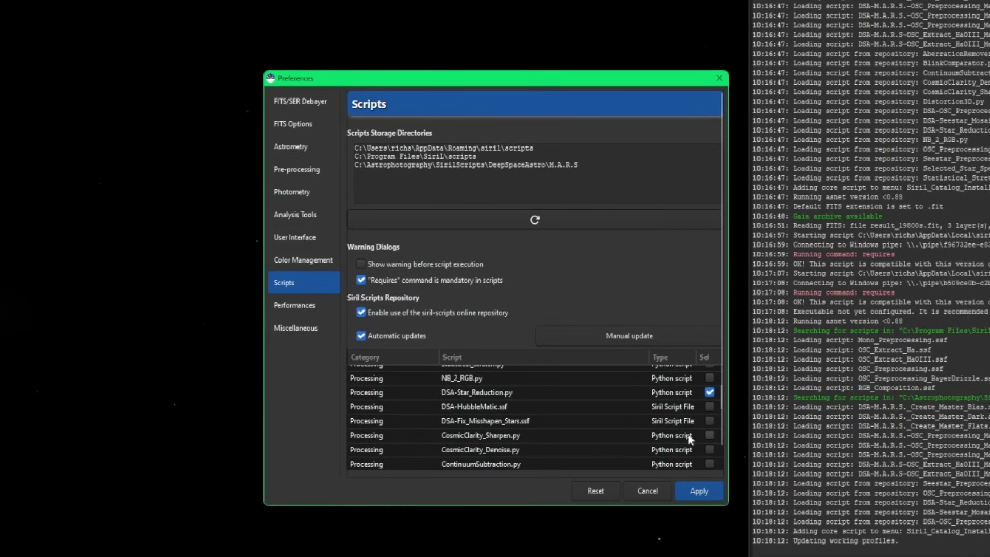
left_click(709, 435)
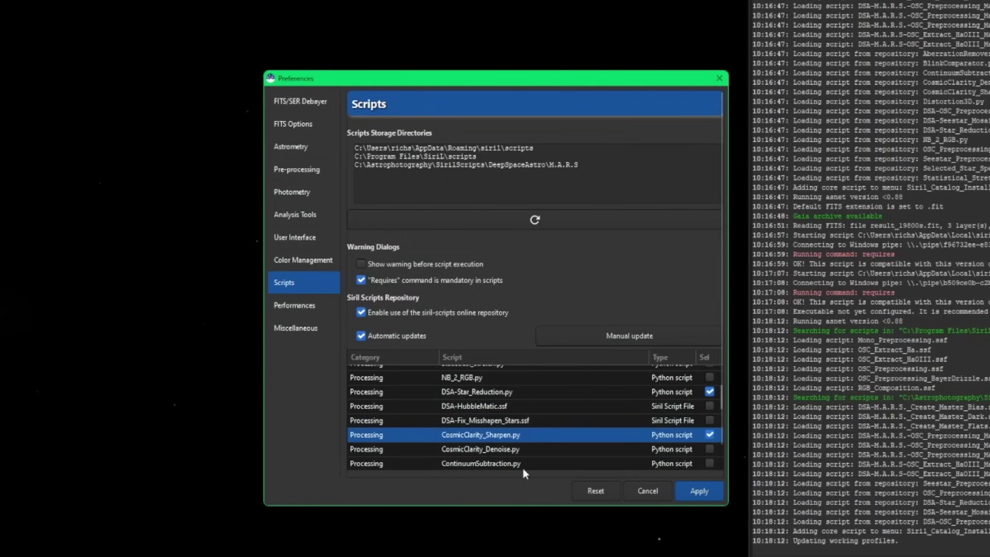
left_click(710, 449)
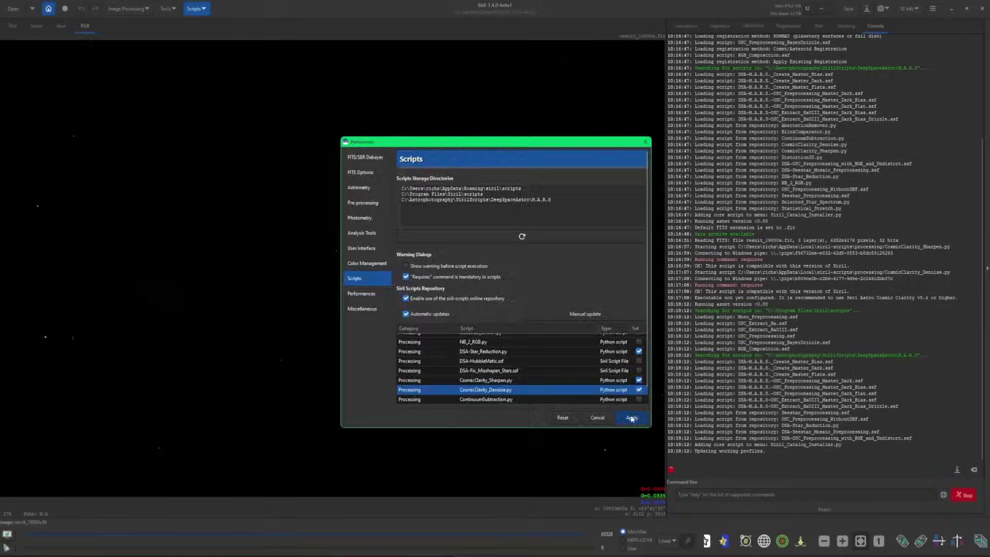
left_click(684, 474)
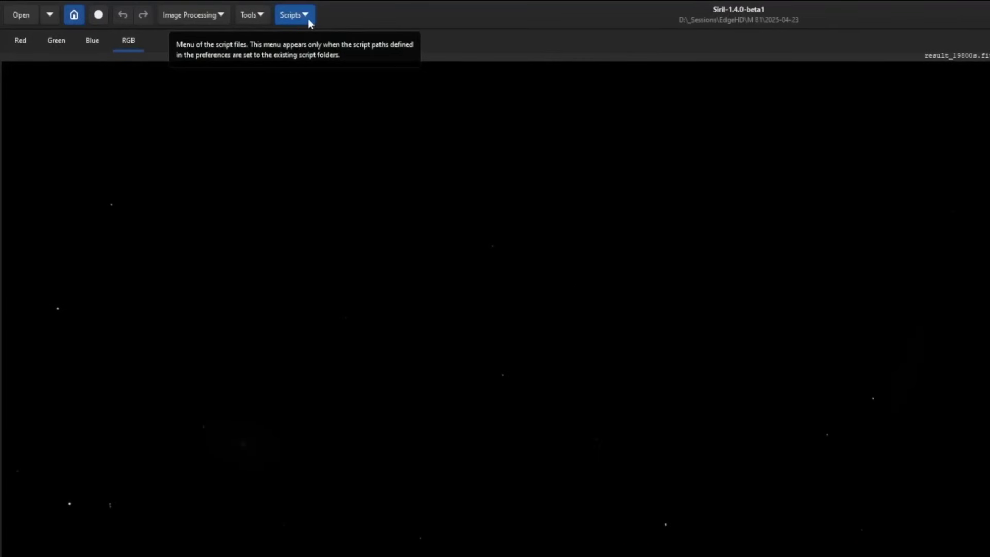
left_click(218, 14)
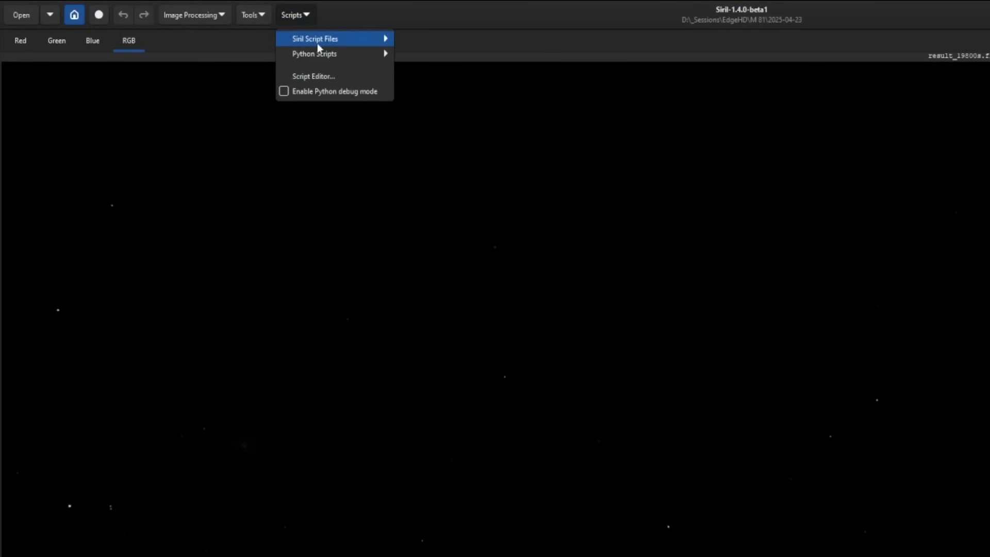
mouse_move(227, 39)
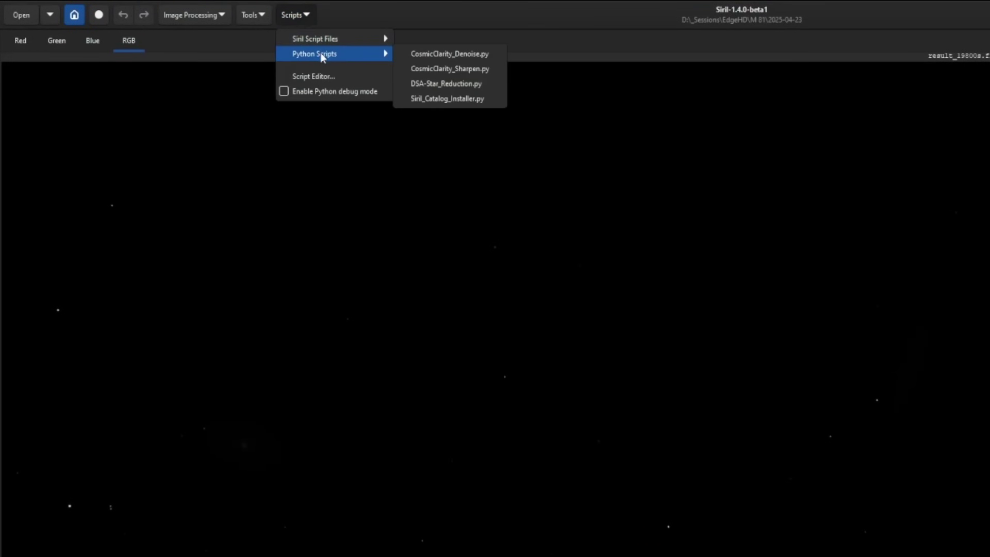
left_click(485, 55)
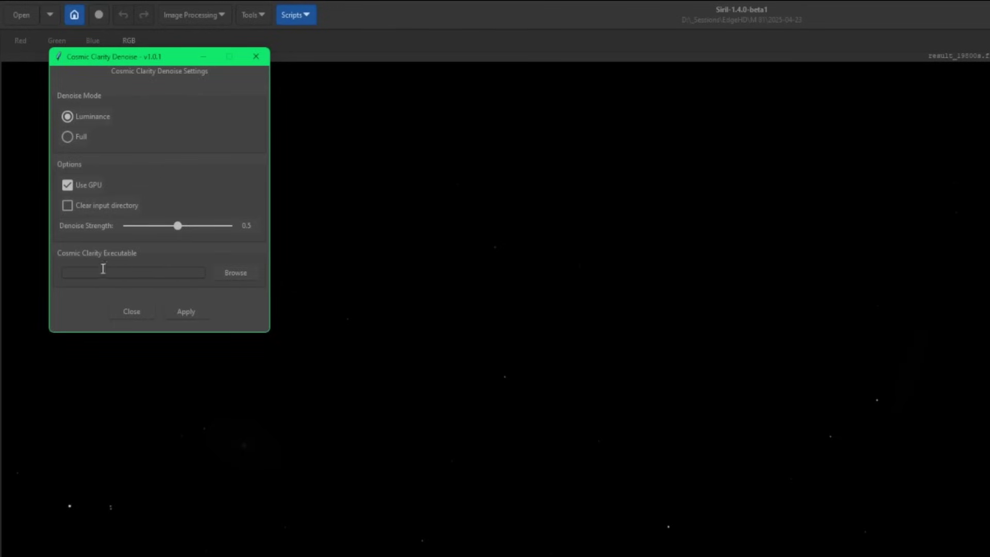
left_click(124, 312)
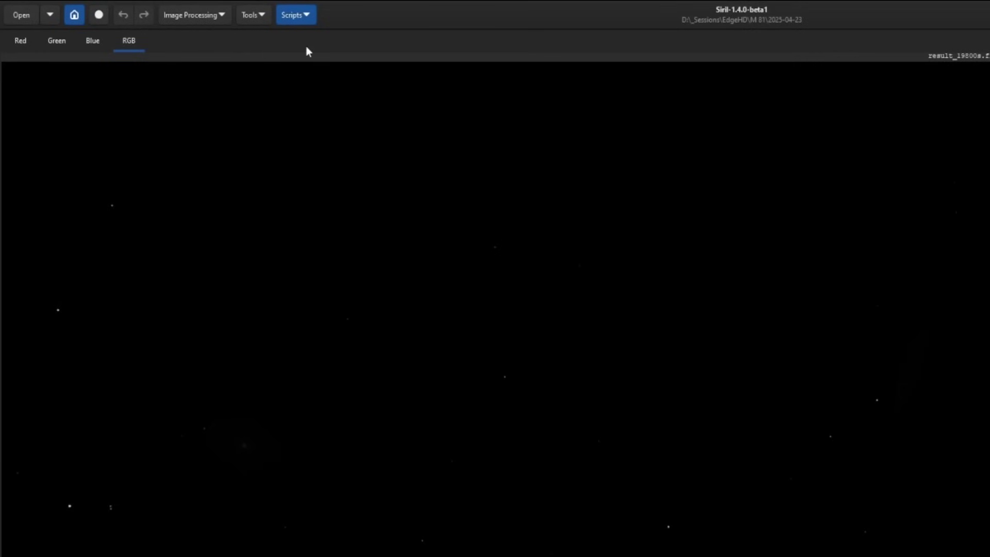
left_click(304, 18)
mouse_move(335, 54)
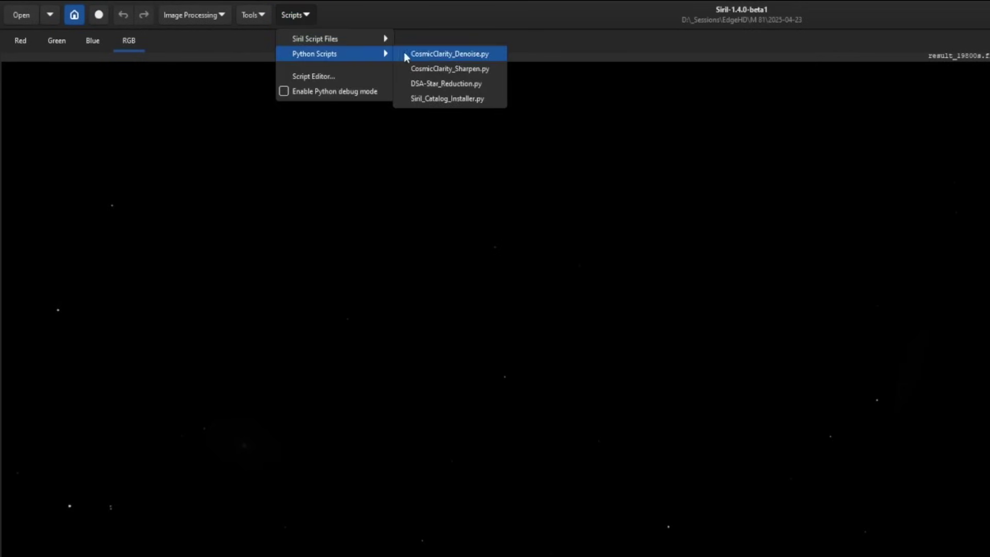
left_click(466, 69)
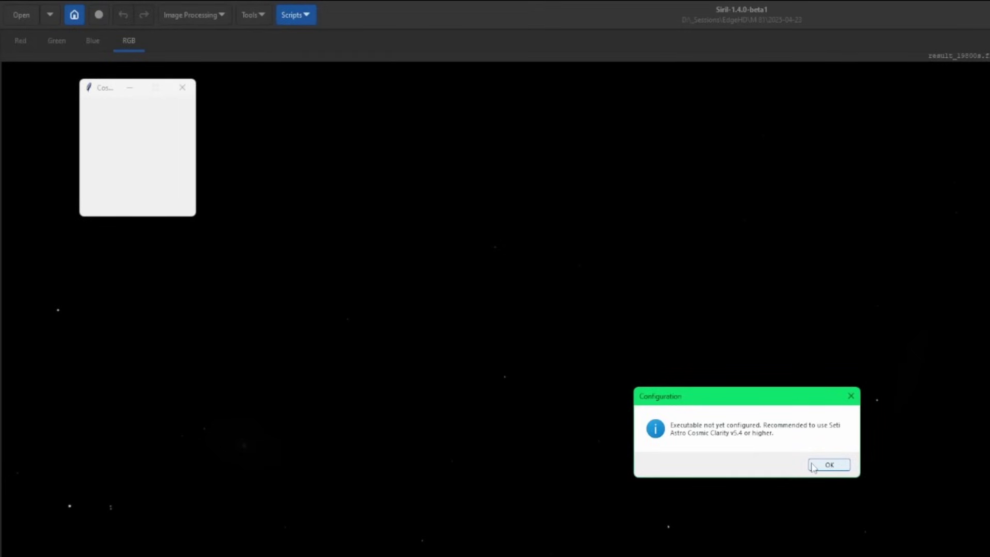
left_click(828, 464)
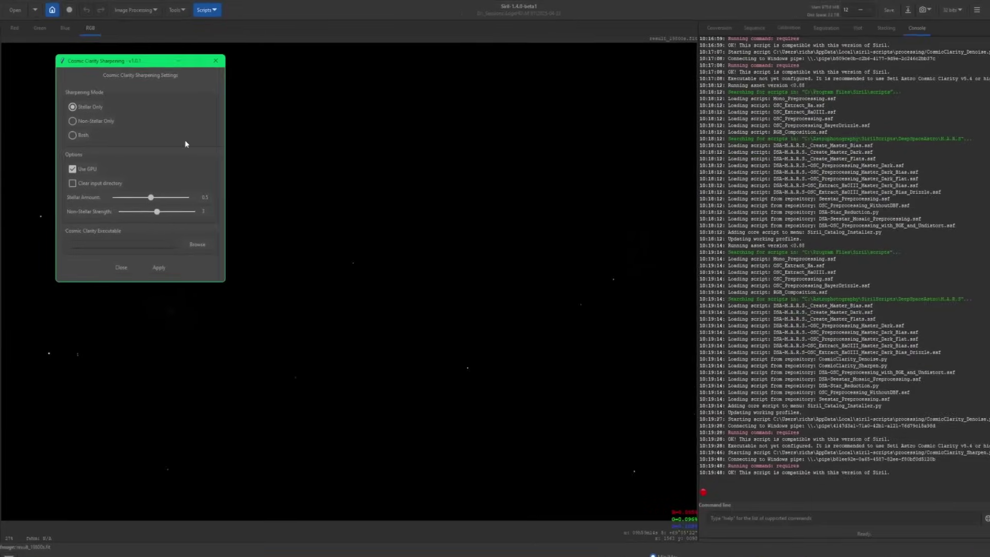
left_click(173, 383)
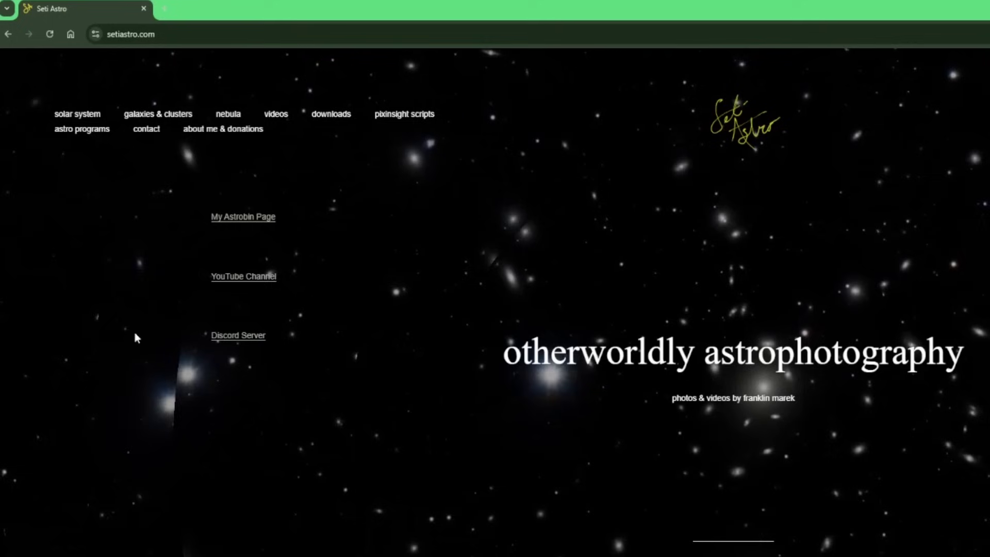
From the Seti Astro cosmic clarity page, open the Cosmic Clarity Suite Google Drive download folder.
mouse_move(86, 134)
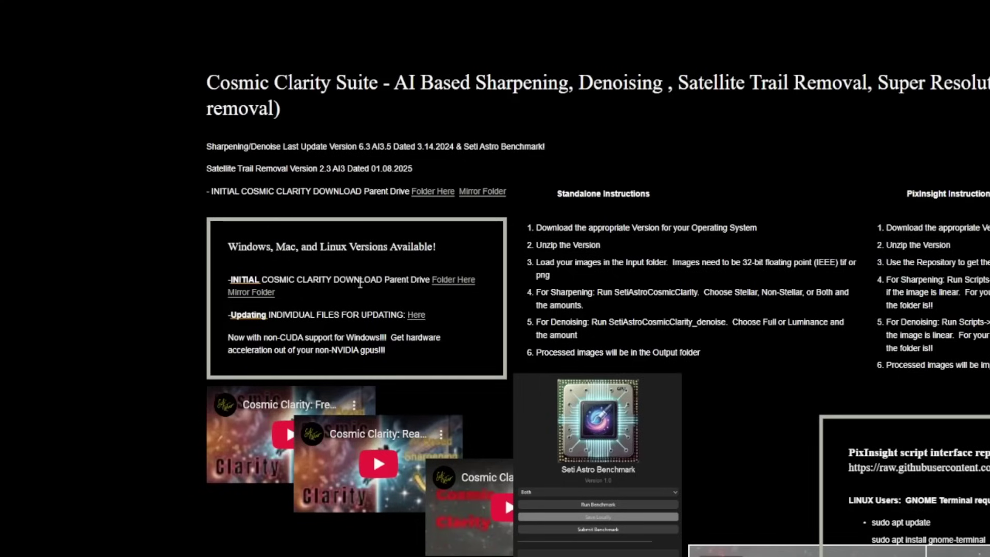
left_click(456, 279)
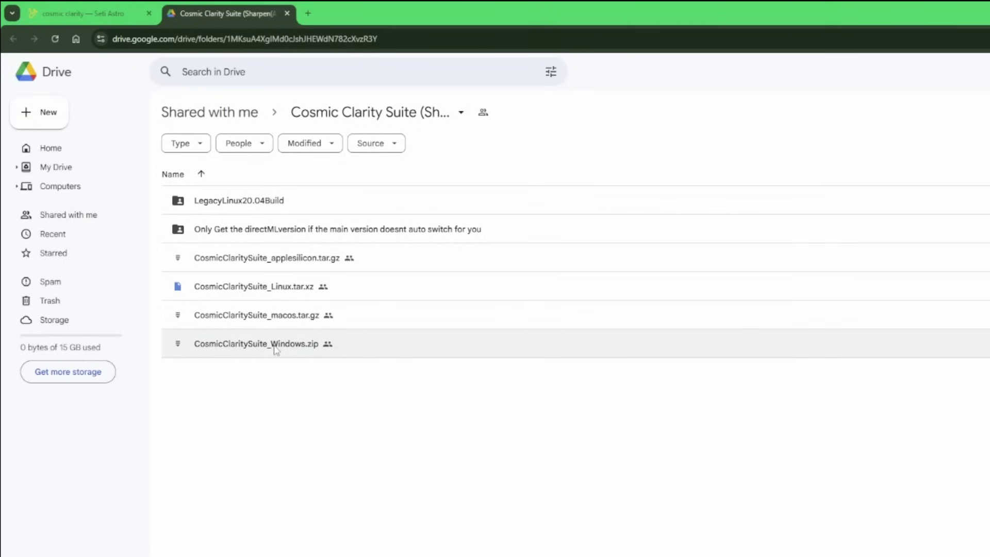
left_click(928, 349)
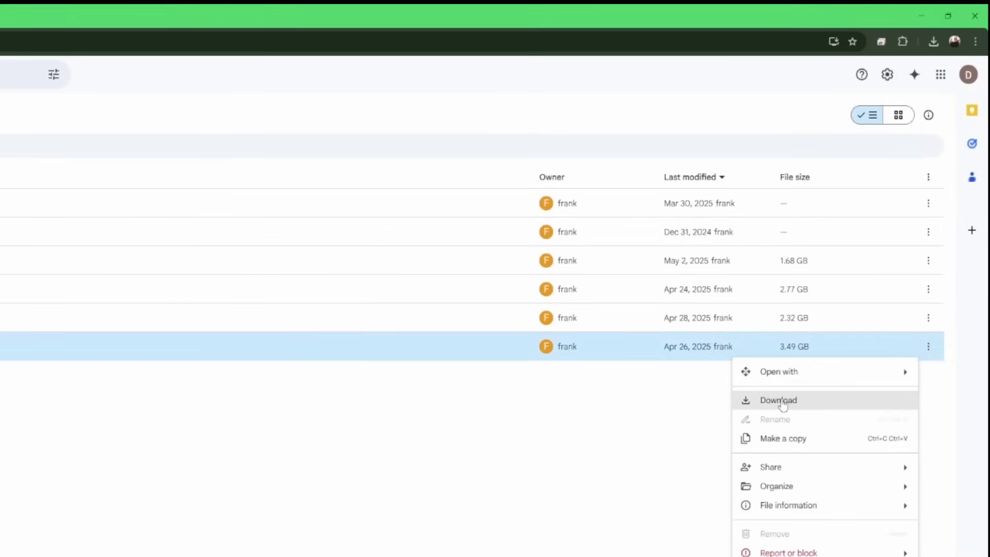
left_click(783, 403)
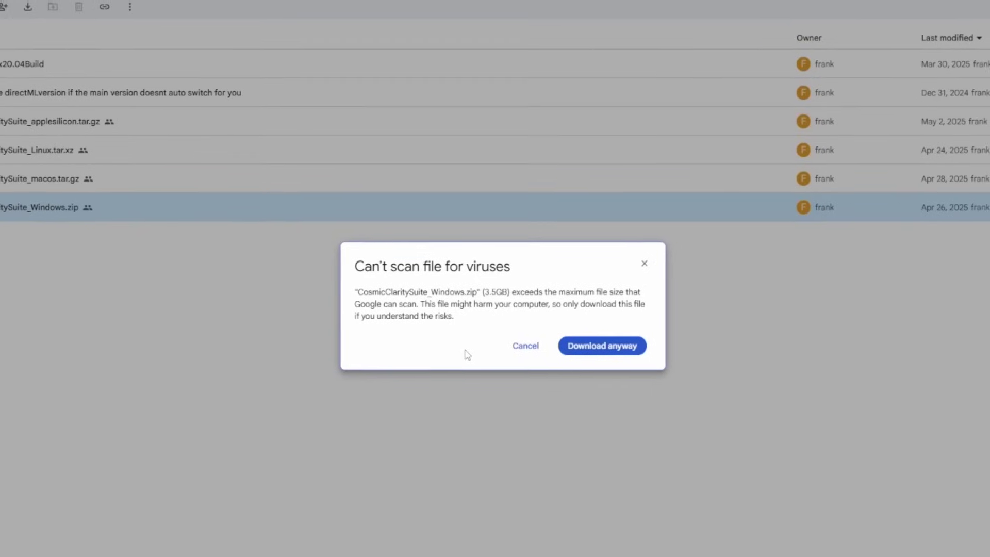
left_click(605, 349)
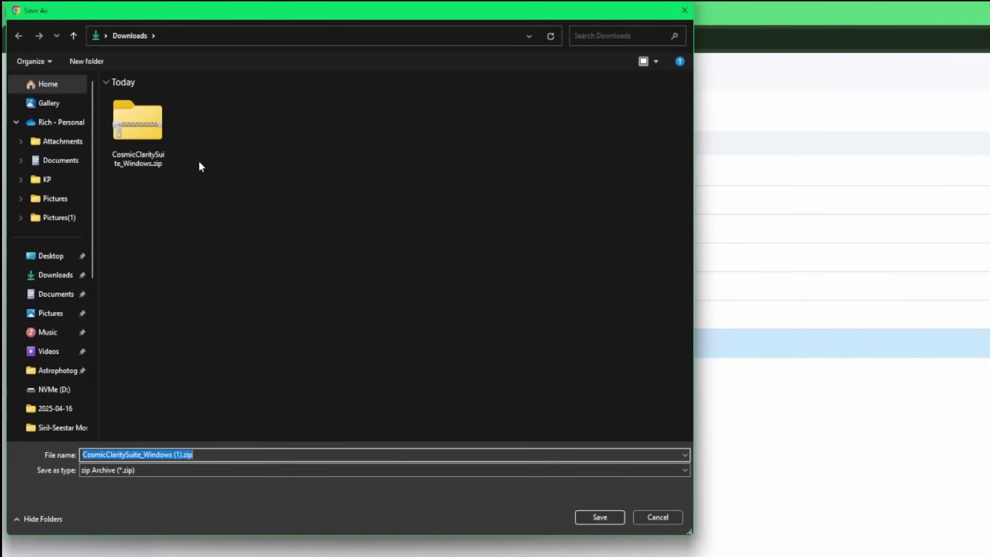
left_click(655, 516)
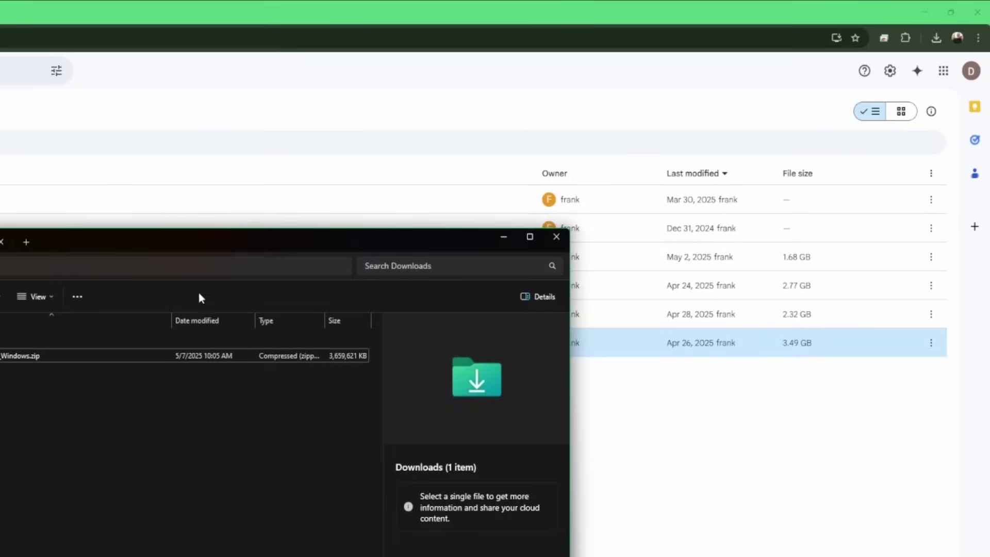
Extract CosmicClaritySuite_Windows.zip into the Downloads folder.
left_click_drag(181, 243, 243, 174)
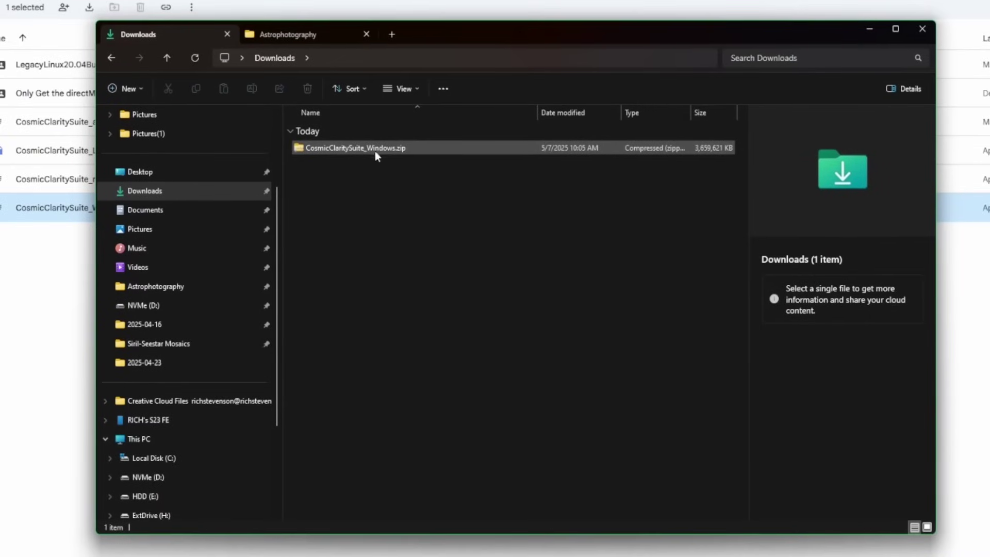
left_click(224, 215)
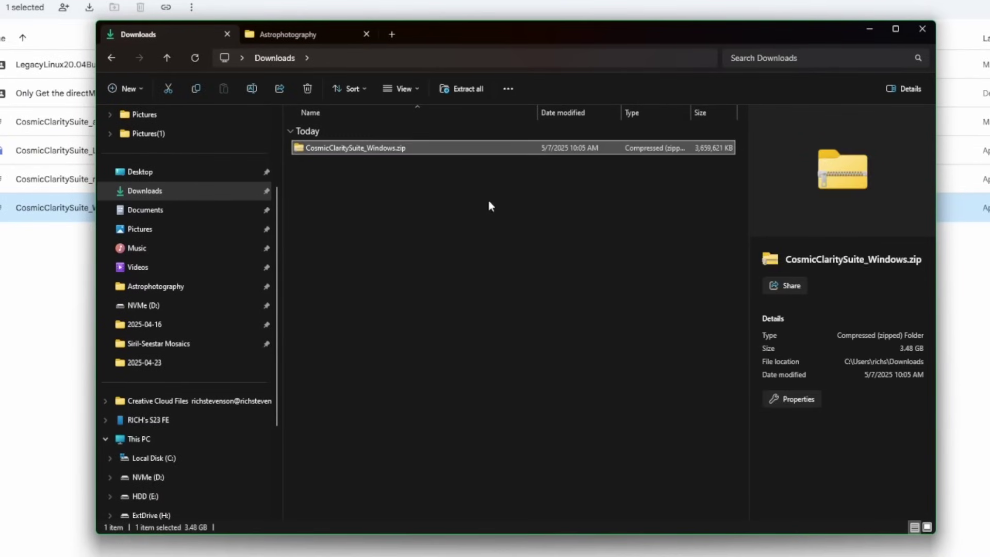
key("shift+F10")
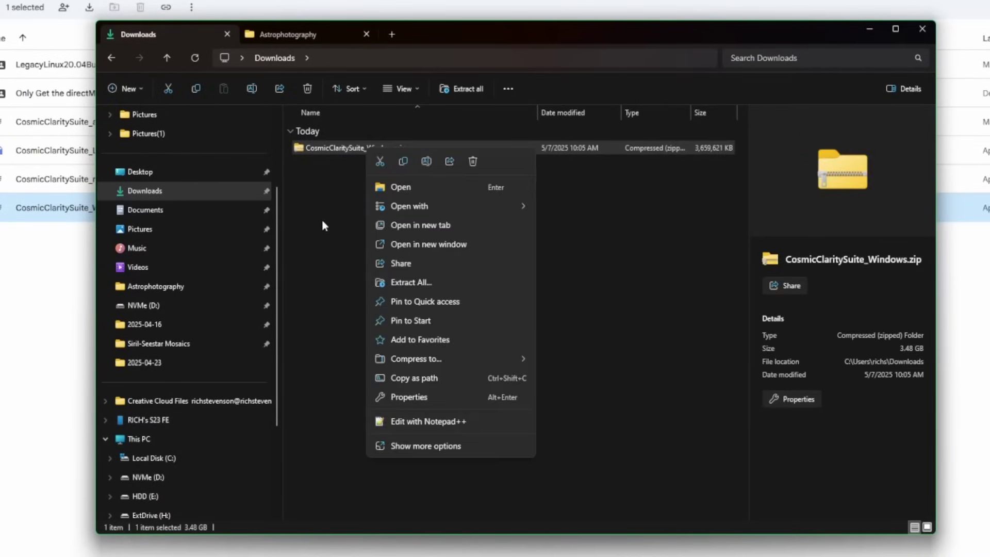
left_click(422, 281)
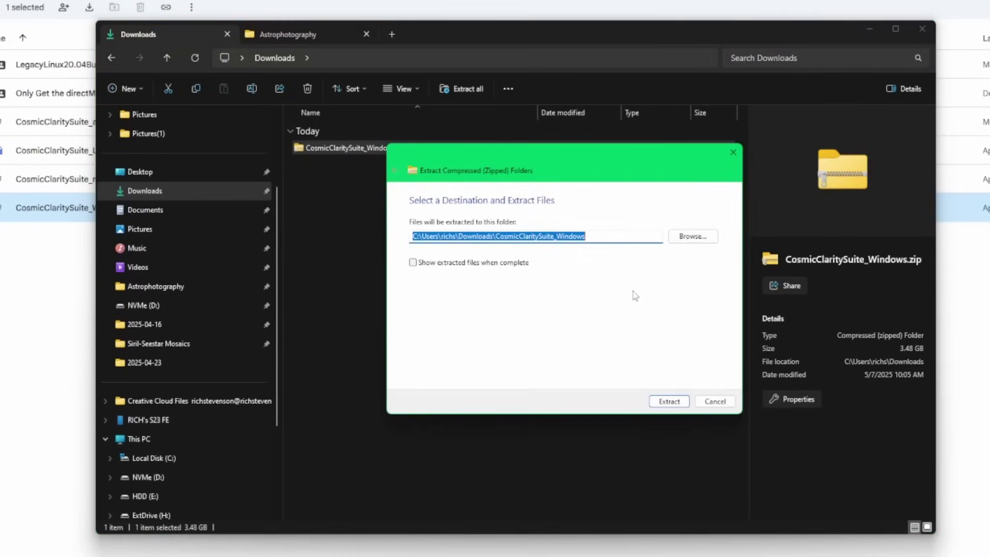
left_click(665, 402)
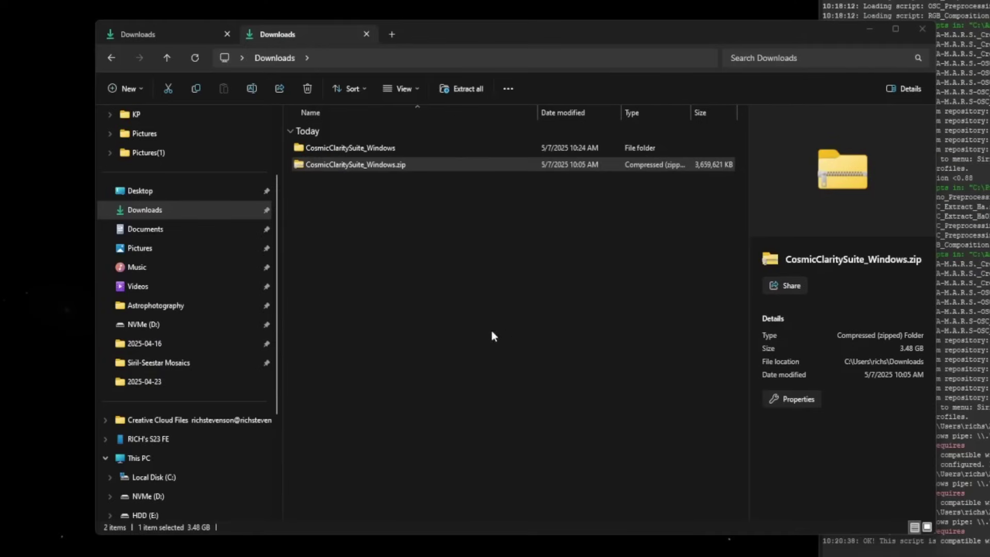
Move the inner CosmicClaritySuite_Windows folder into C:\Astrophotography\SetiAstro.
double_click(399, 151)
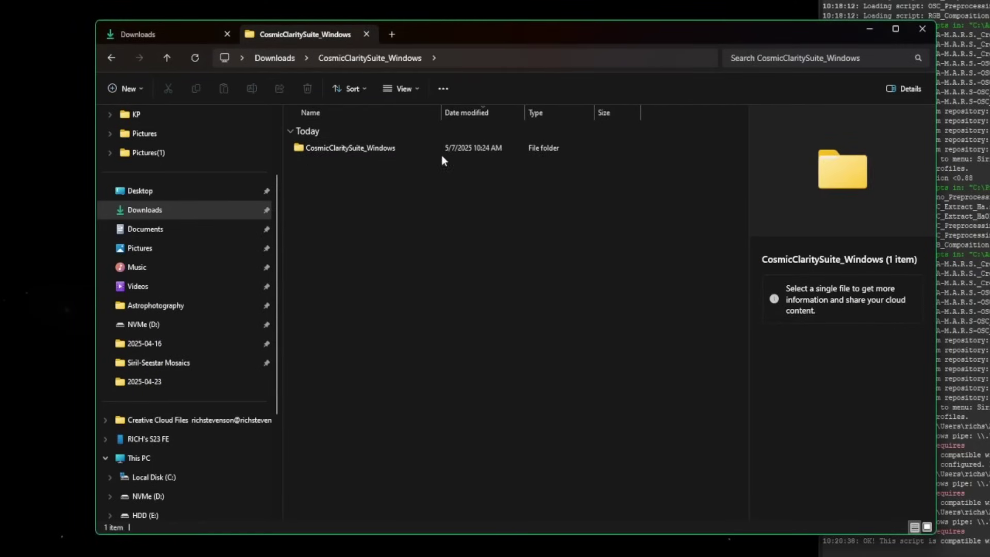
left_click(413, 151)
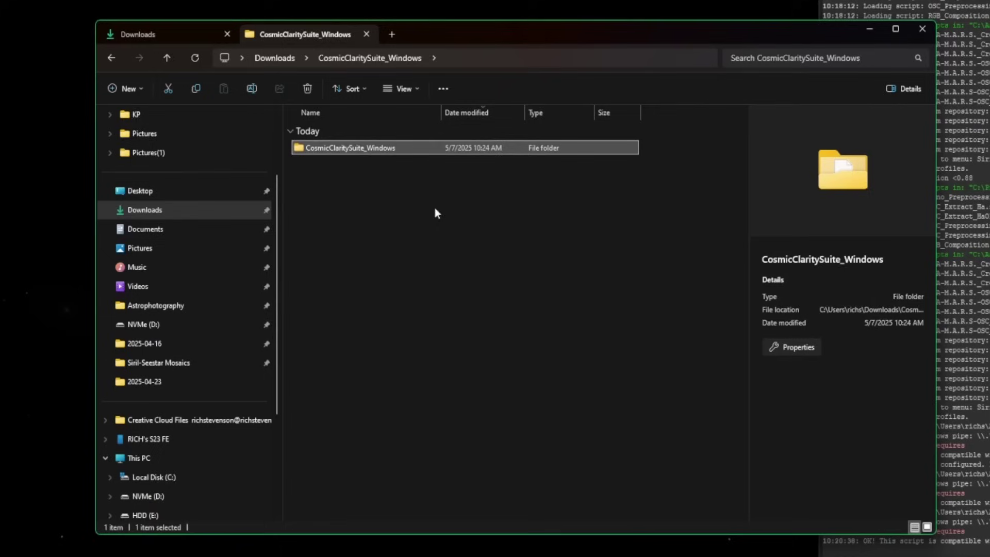
left_click(170, 90)
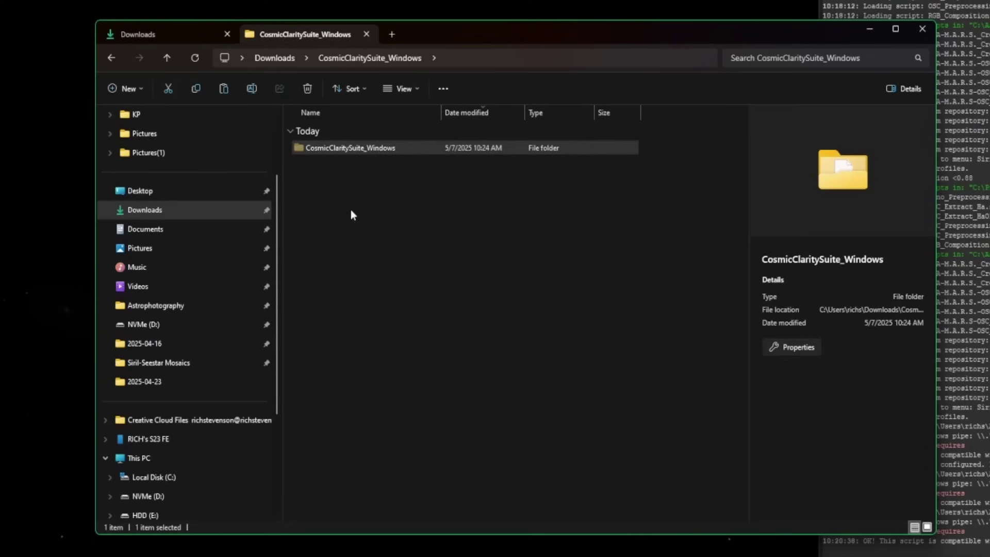
left_click(172, 306)
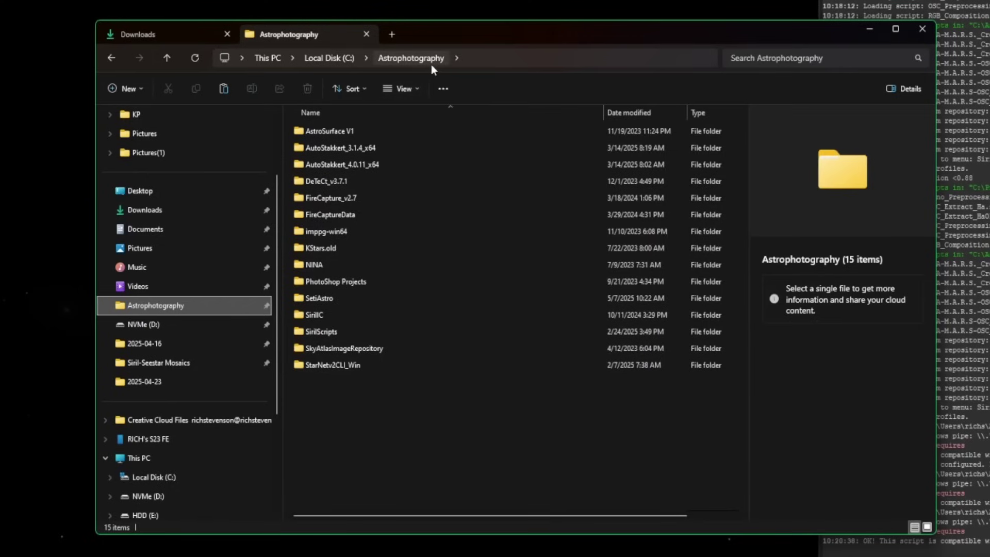
double_click(330, 300)
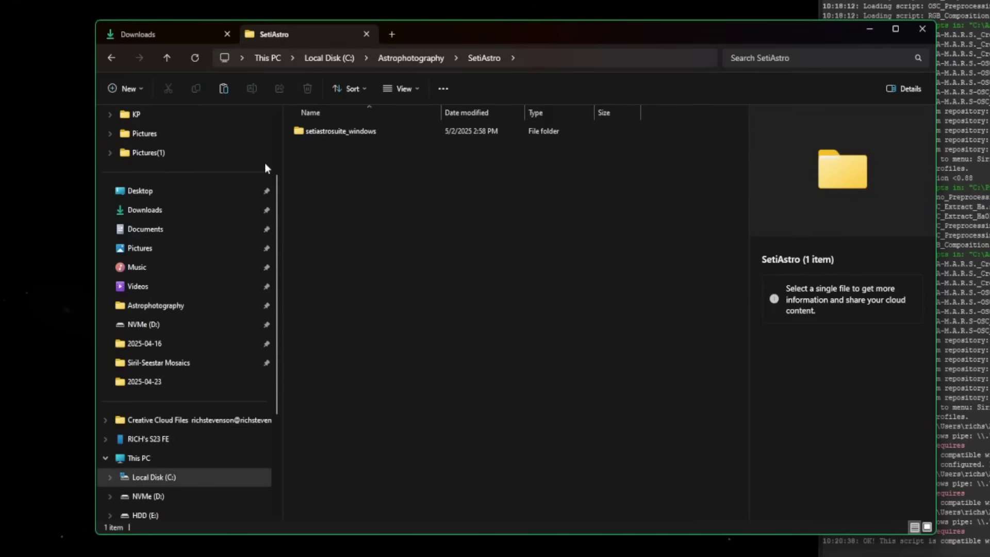
key("ctrl+v")
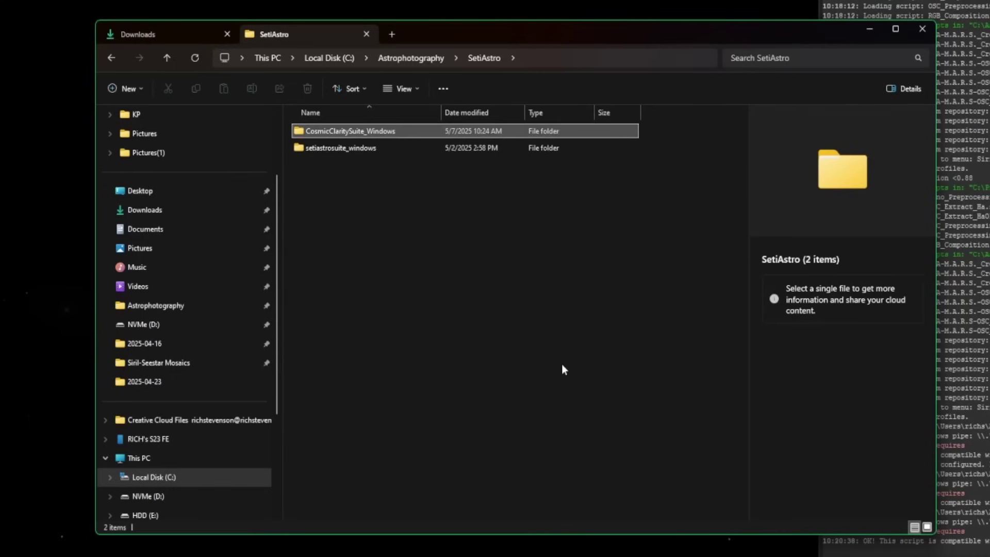
Return to Siril and switch the image display mode to AutoStretch.
left_click(498, 253)
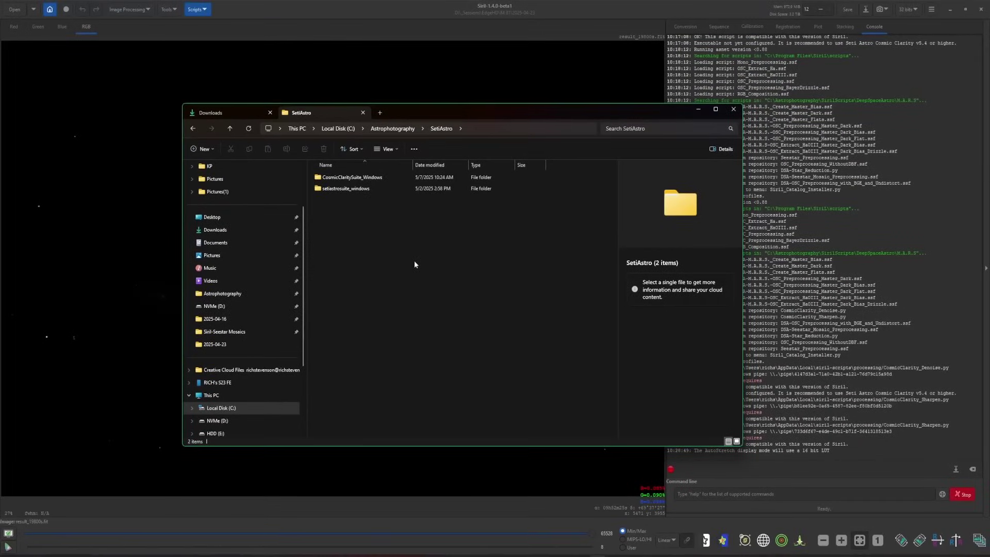
left_click(419, 7)
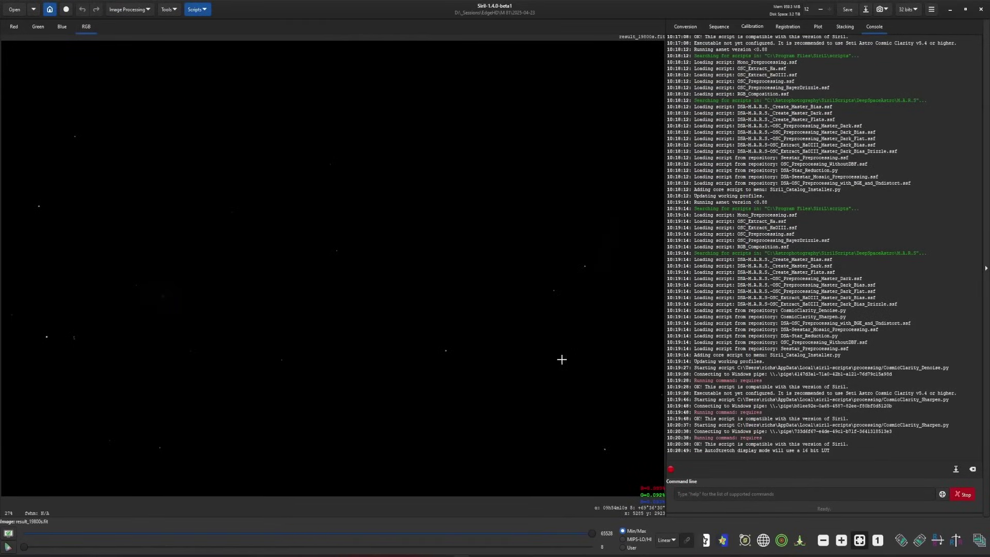
left_click(666, 540)
left_click(679, 505)
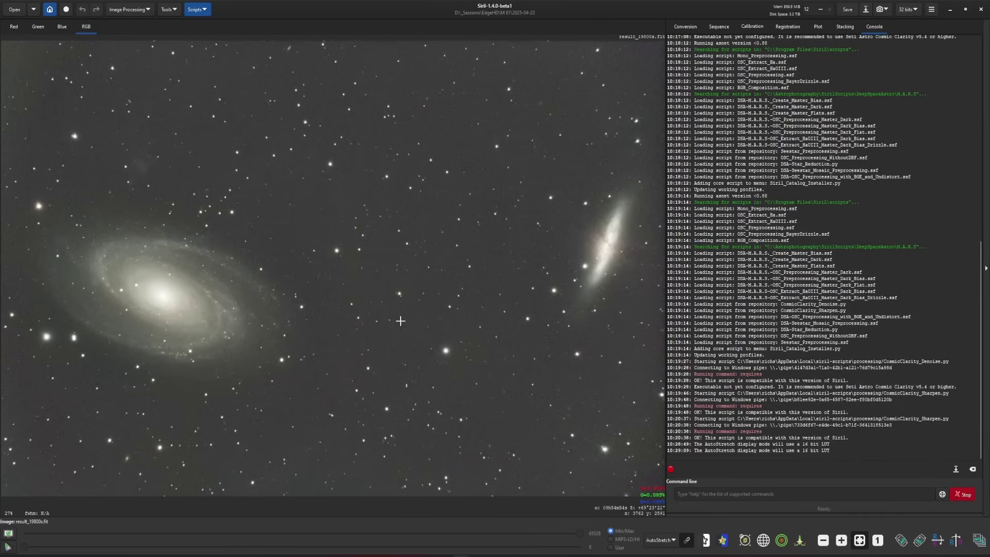
Launch the CosmicClarity_Sharpen.py script from Python Scripts.
left_click(197, 9)
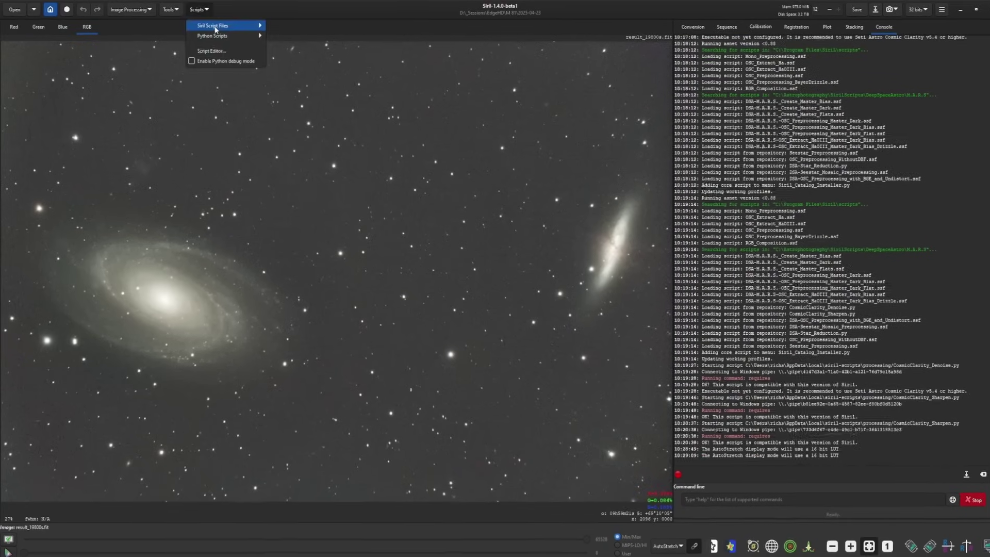
mouse_move(216, 36)
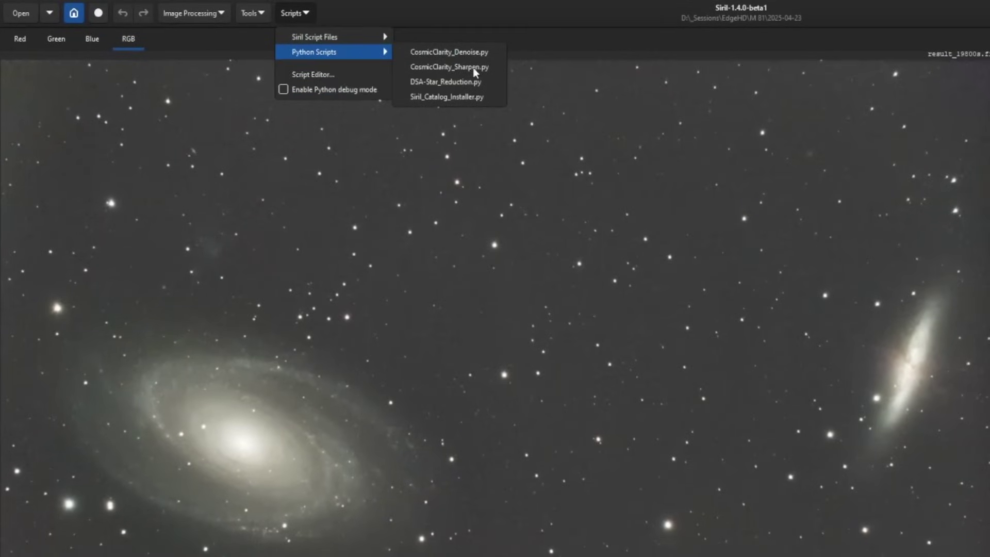
left_click(474, 68)
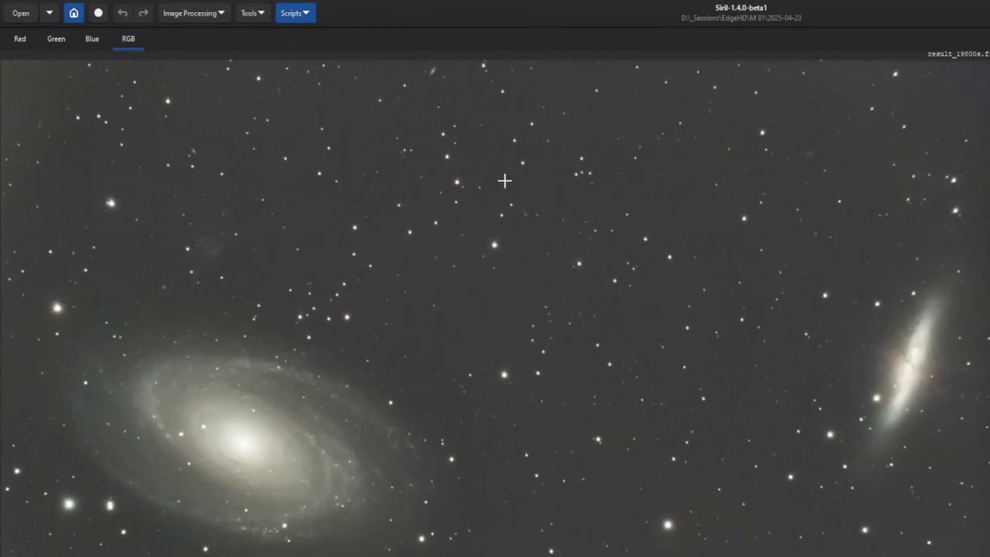
Dismiss the not-configured notice and select setiastrocosmicclarity.exe in SetiAstro\CosmicClaritySuite_Windows as the executable.
left_click(828, 463)
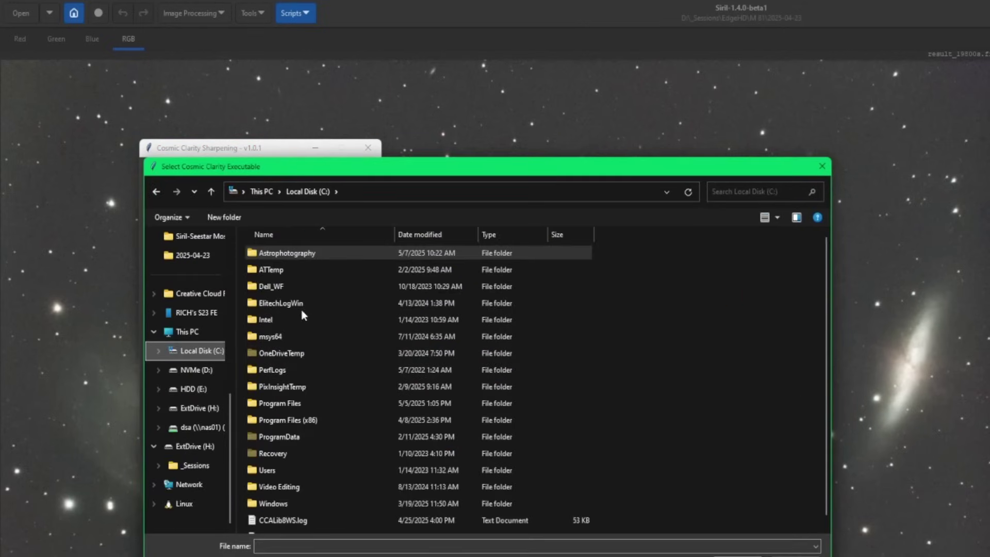
double_click(318, 253)
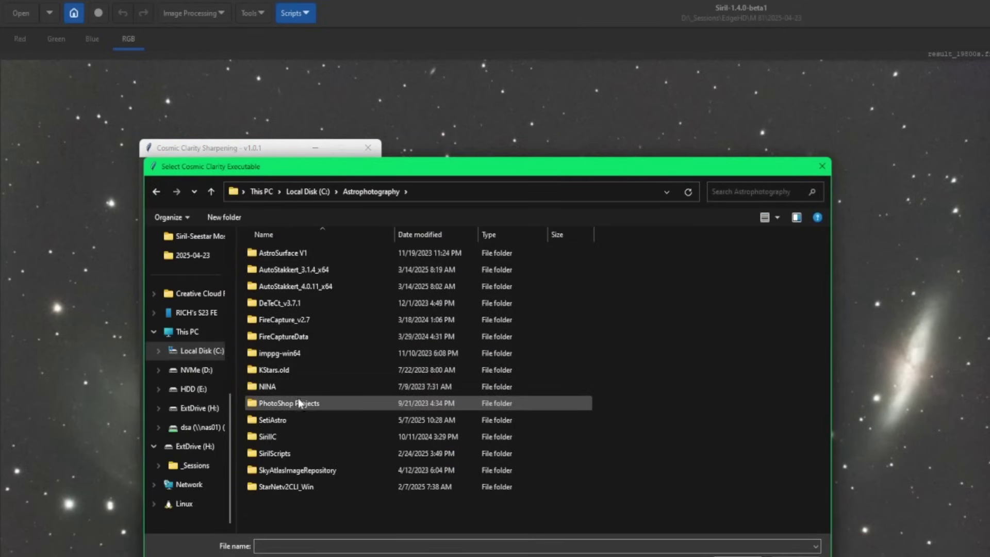
double_click(311, 420)
double_click(299, 252)
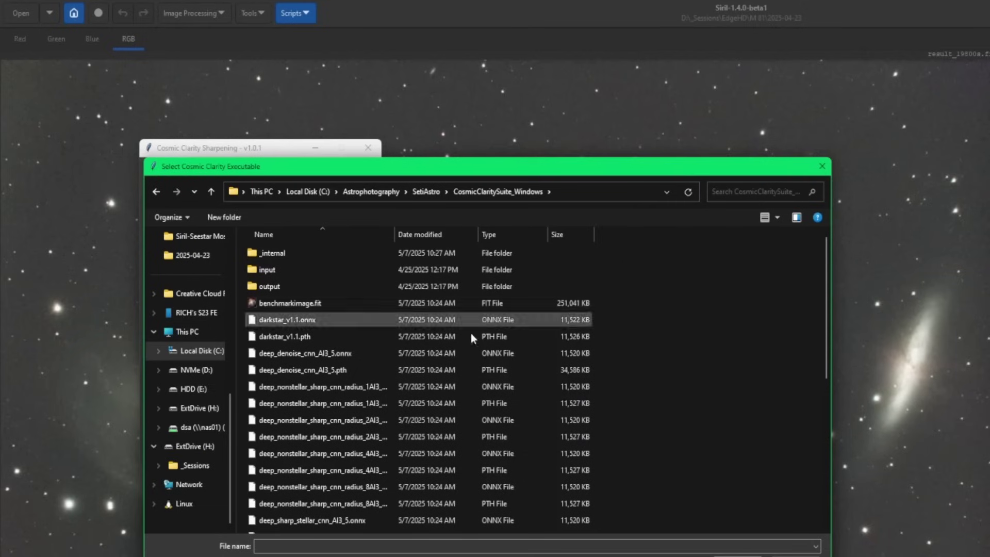
scroll(470, 330, "down", 5)
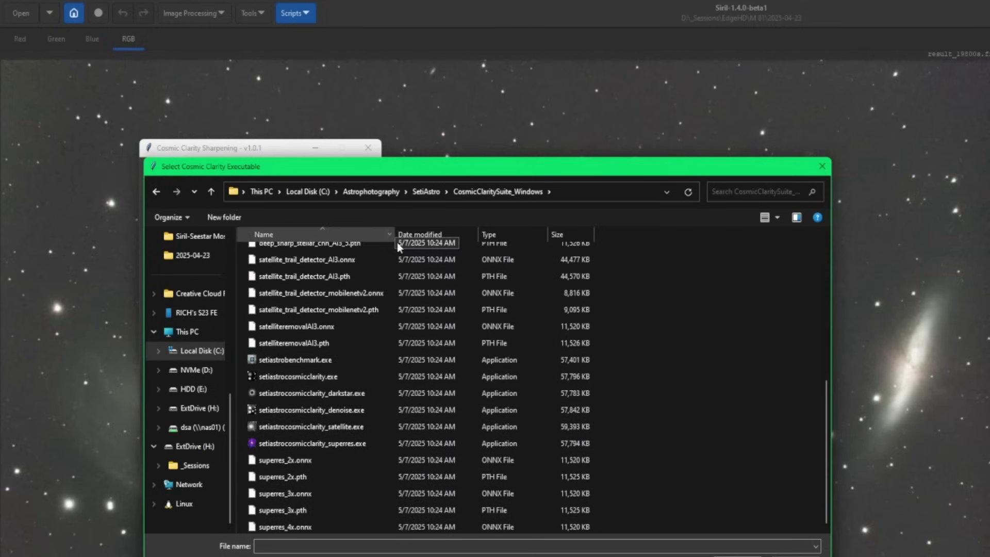
left_click(354, 376)
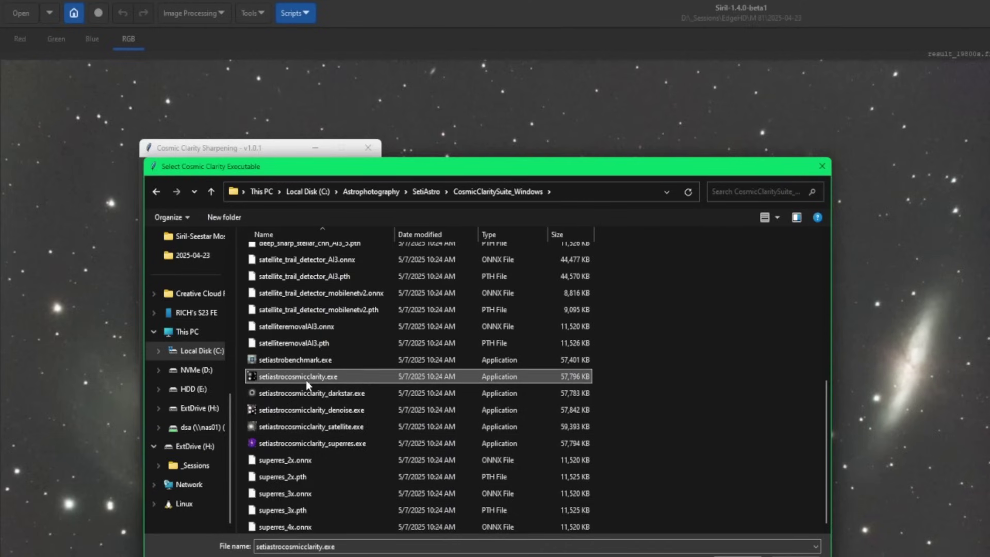
double_click(359, 376)
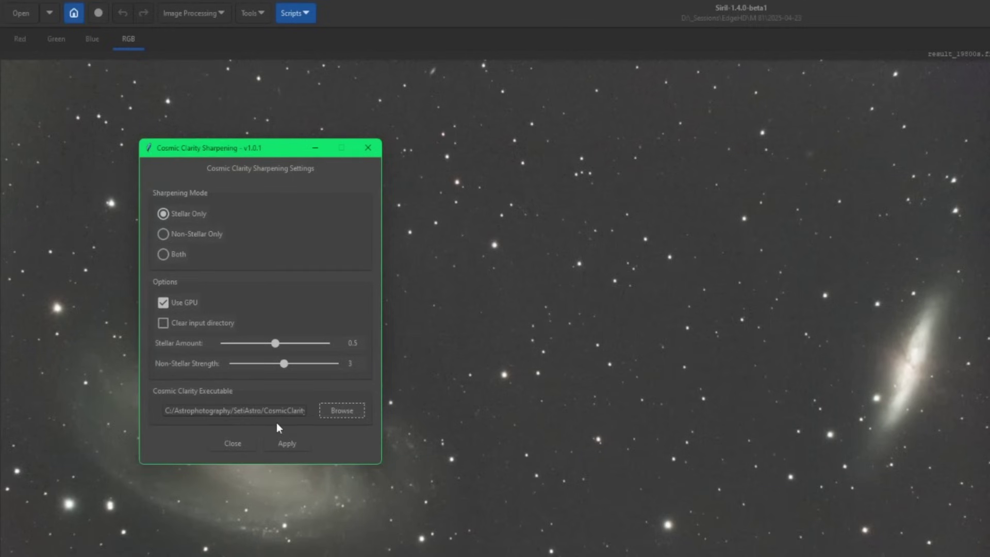
Center the sharpening dialog, choose Both sharpening mode and tick Clear input directory.
left_click_drag(273, 148, 552, 214)
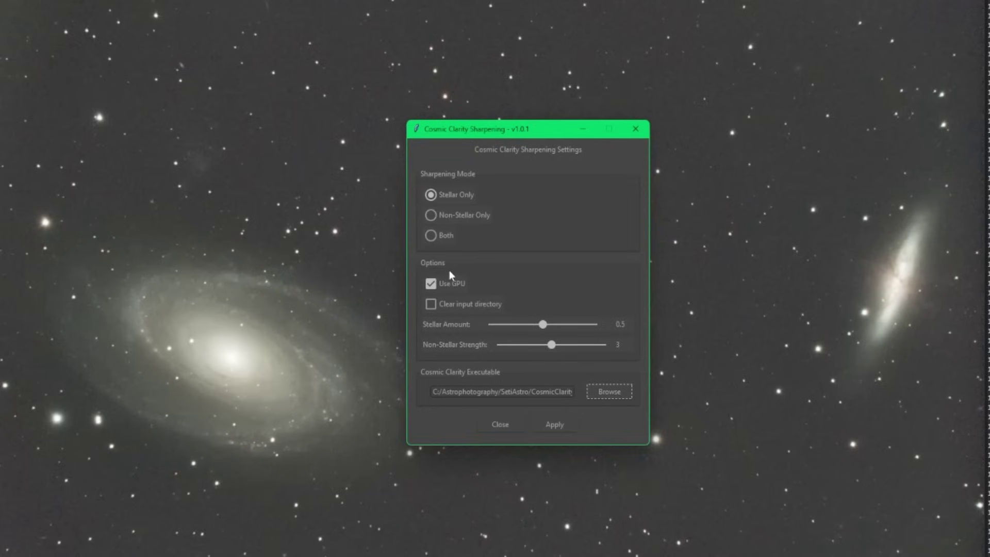
left_click(436, 236)
left_click(432, 305)
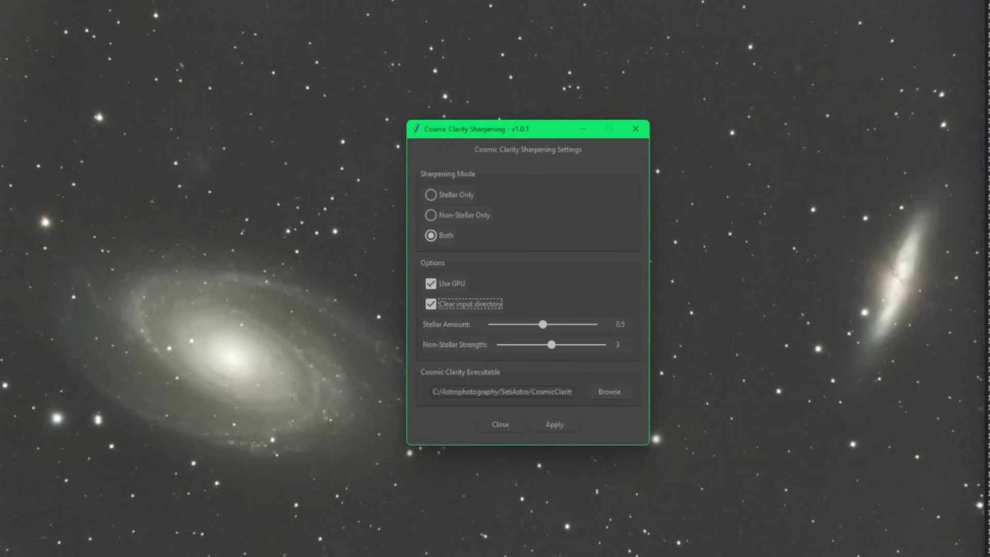
key("alt+Tab")
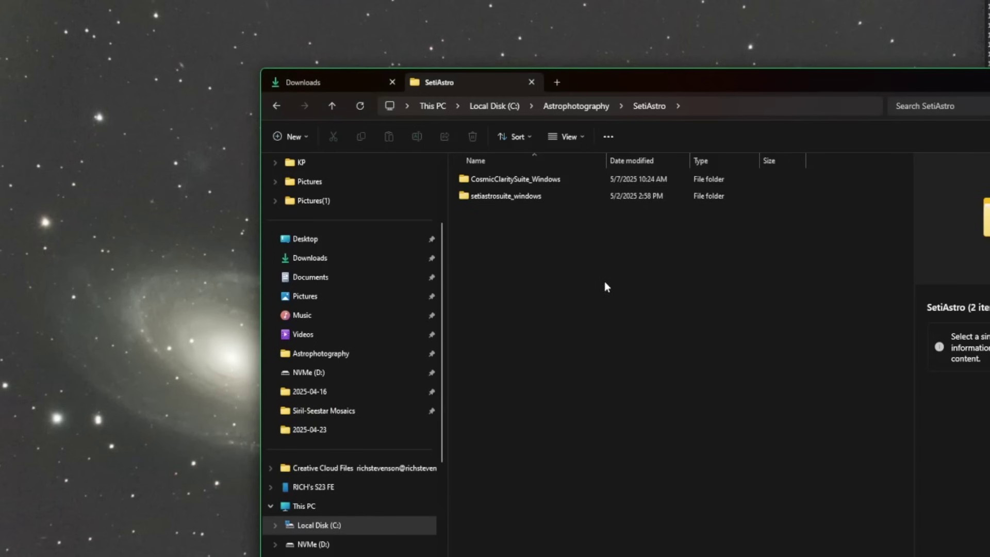
Open the empty input folder in CosmicClaritySuite_Windows and widen Explorer beside the settings.
double_click(542, 178)
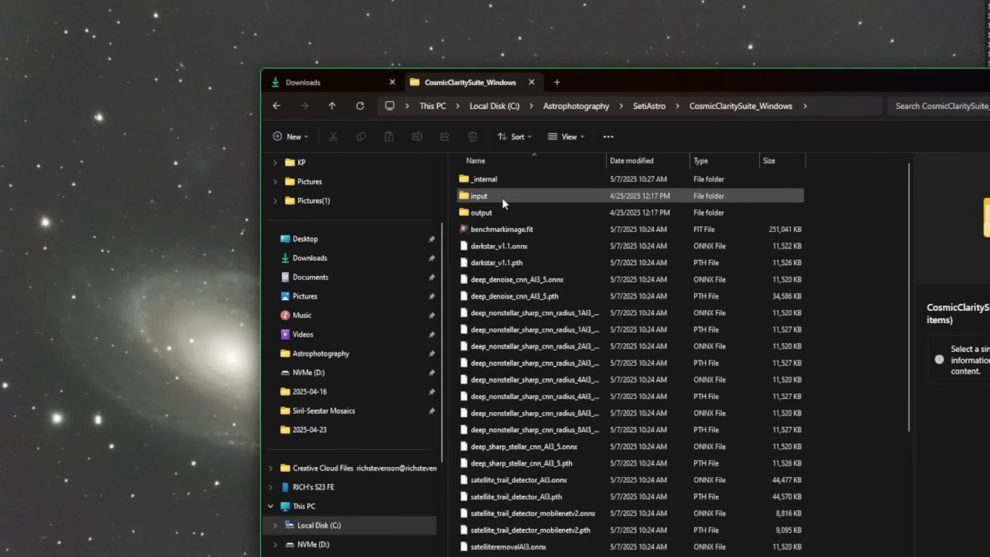
left_click(503, 200)
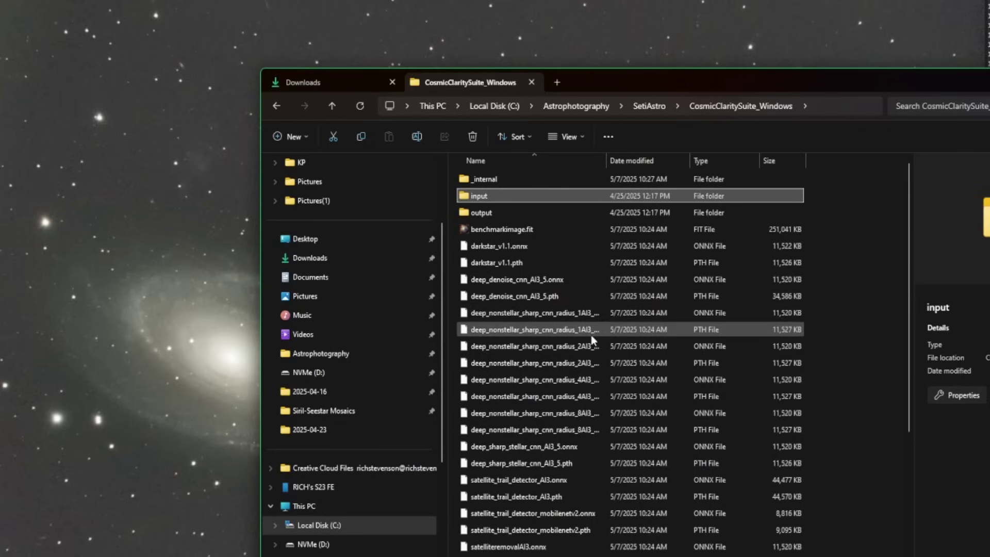
double_click(564, 201)
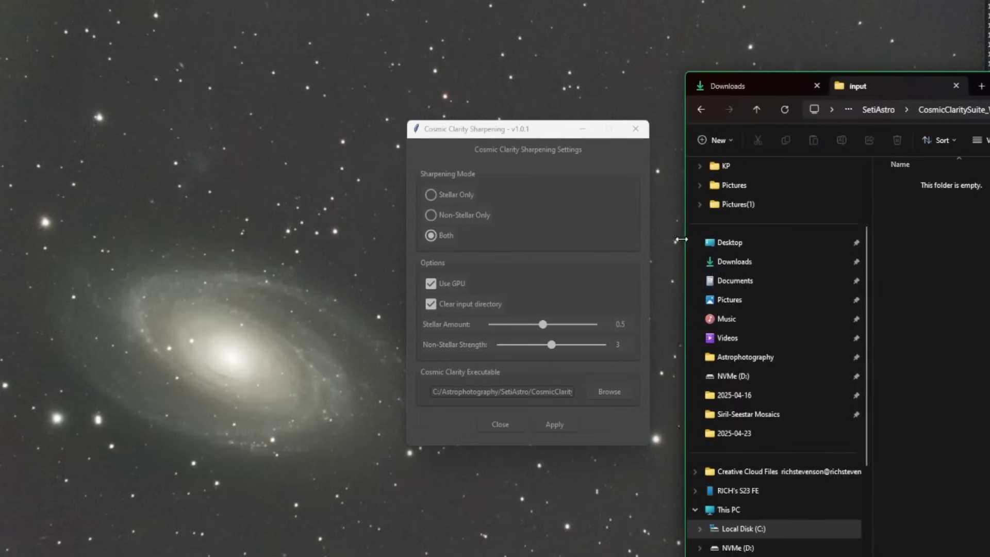
left_click_drag(686, 237, 668, 237)
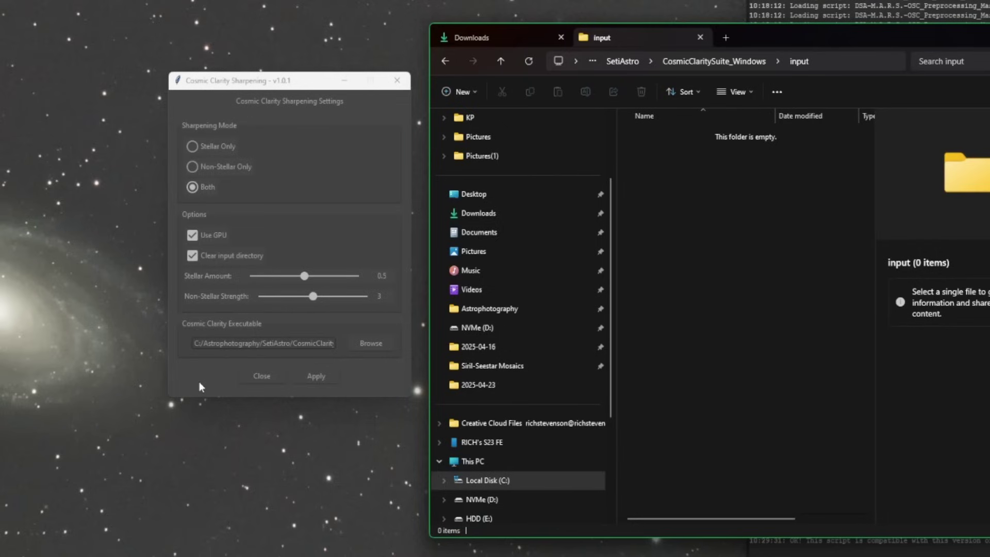
mouse_move(193, 260)
Confirm the CosmicClaritySuite_Windows output folder is empty, then refocus the sharpening settings.
left_click(722, 61)
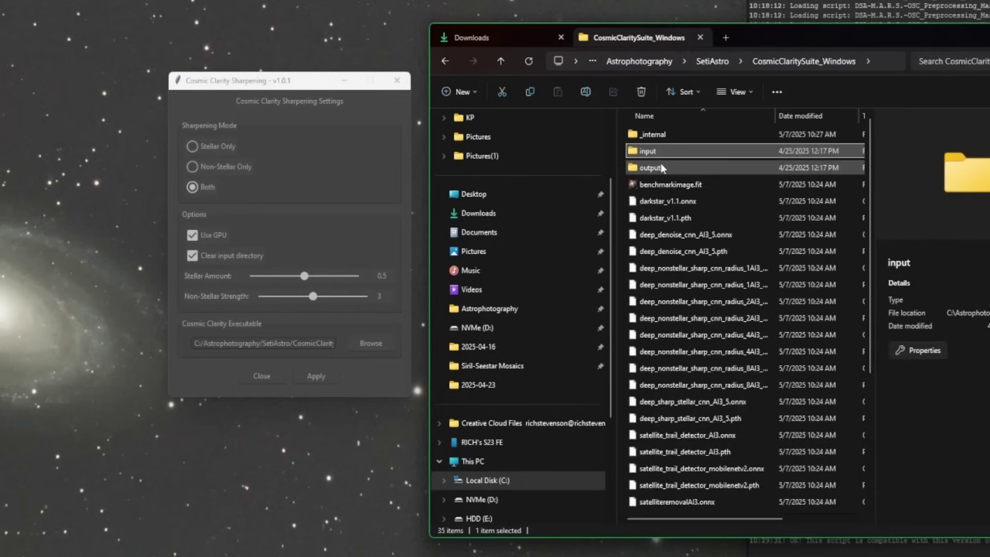
double_click(662, 167)
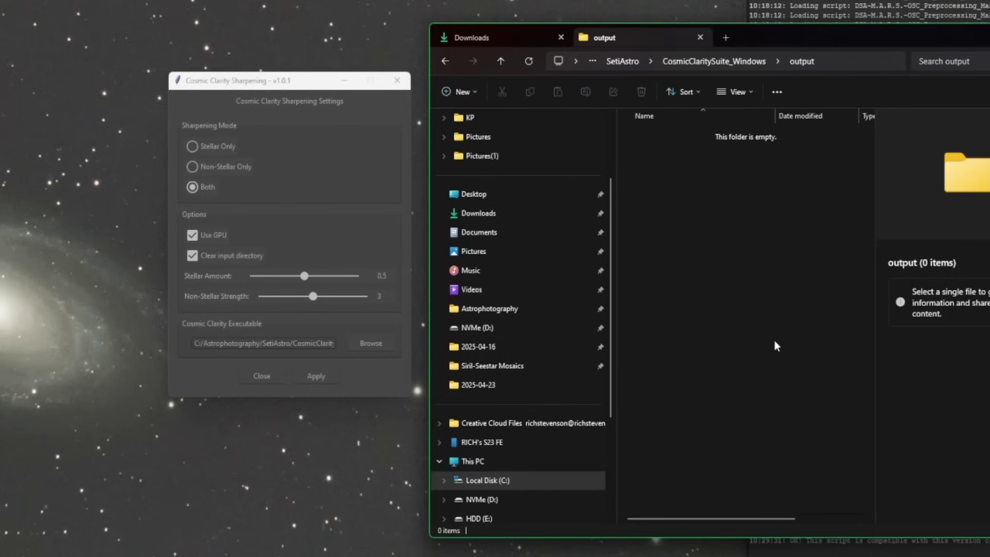
left_click(193, 377)
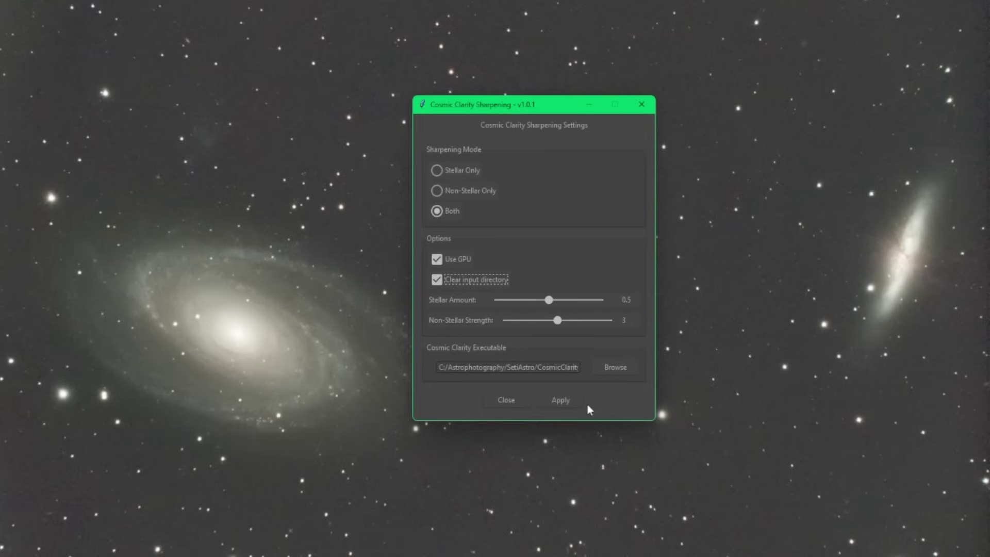
Run Both-mode sharpening, saving result_19800s.fit_sharpened.tif to the output folder.
left_click(567, 403)
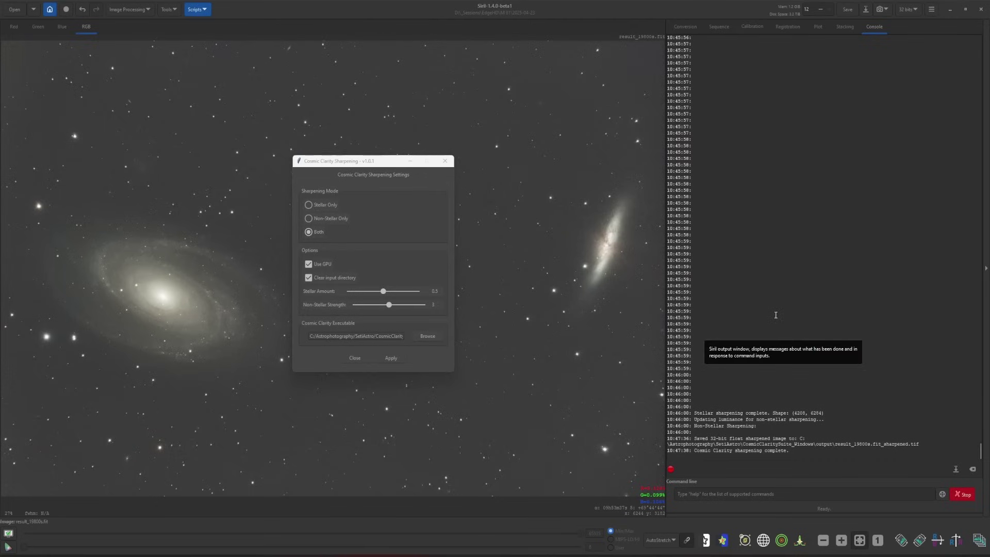
scroll(784, 305, "up", 5)
scroll(783, 306, "down", 5)
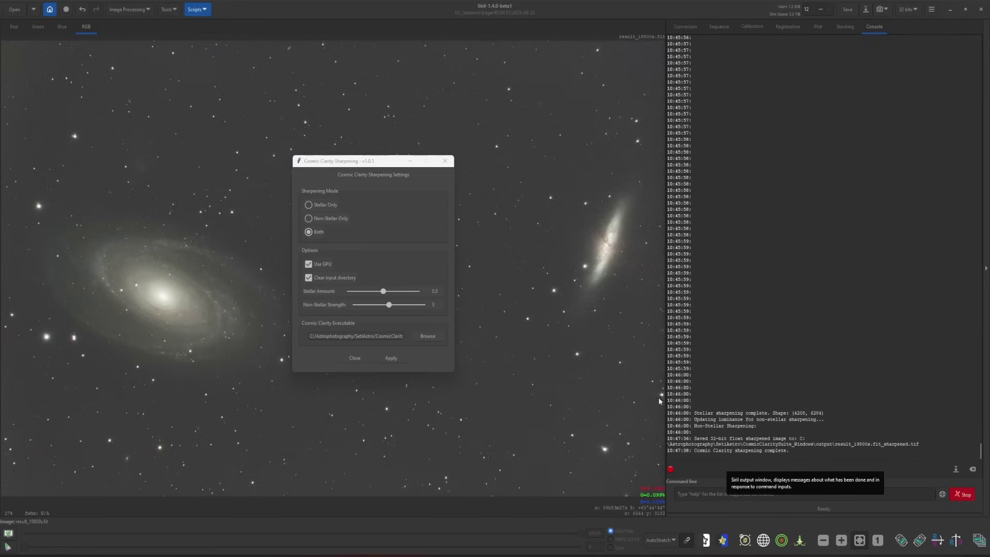
Close the settings, undo and redo the sharpening twice to compare, then fit the image to the window.
left_click(353, 357)
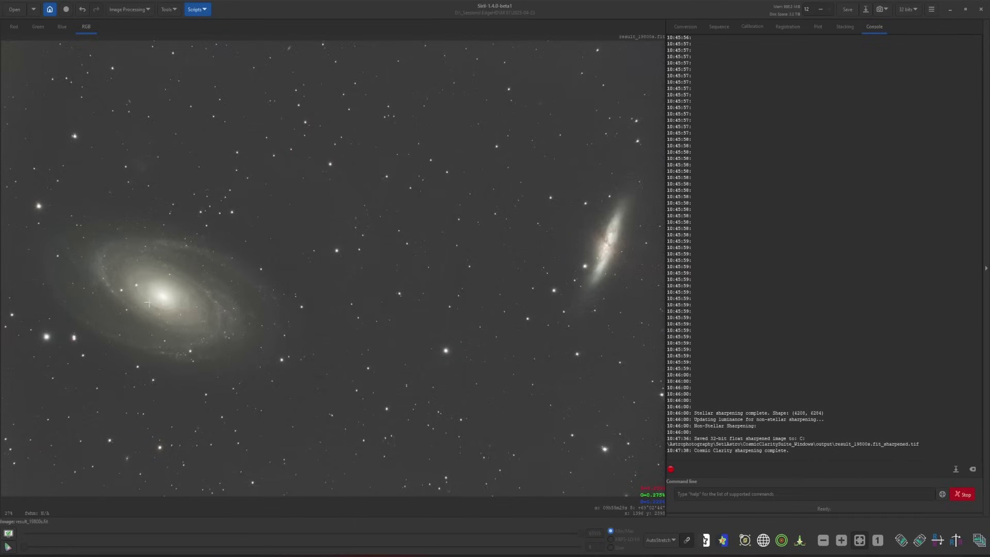
scroll(149, 304, "up", 3)
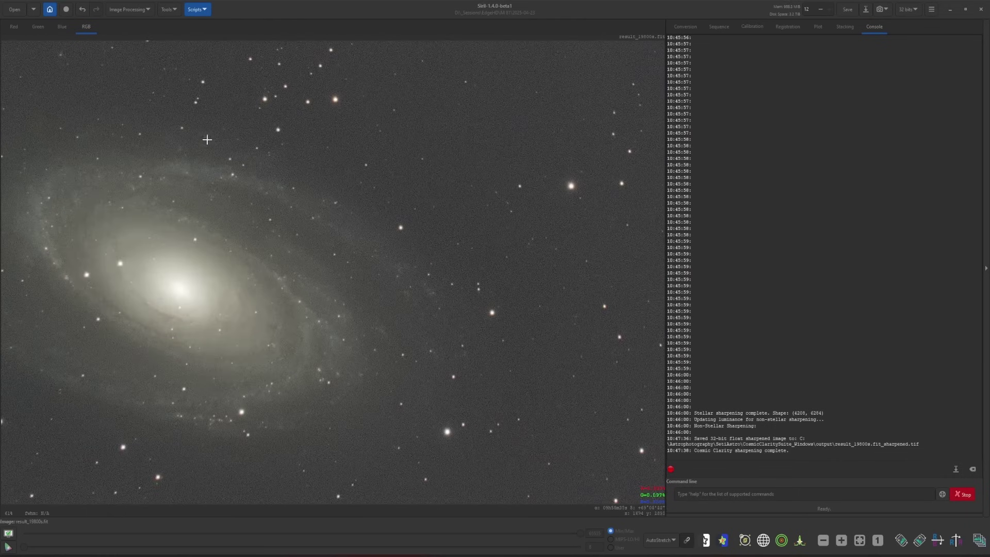
left_click(82, 9)
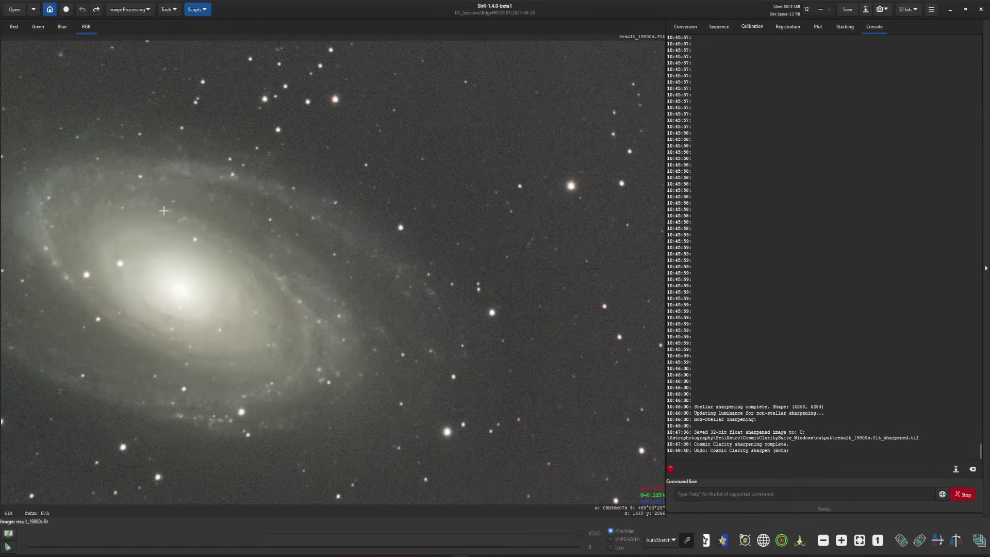
left_click(98, 10)
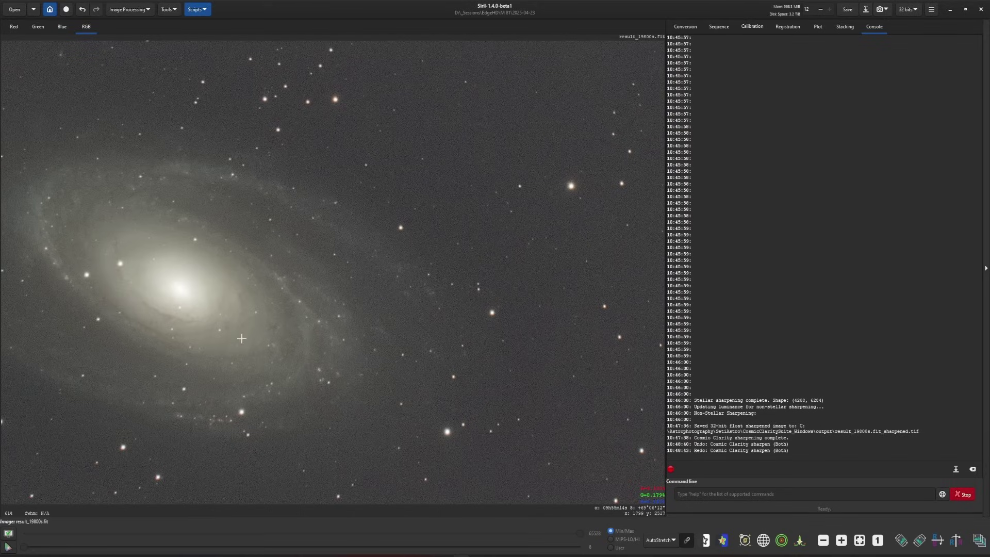
left_click(84, 10)
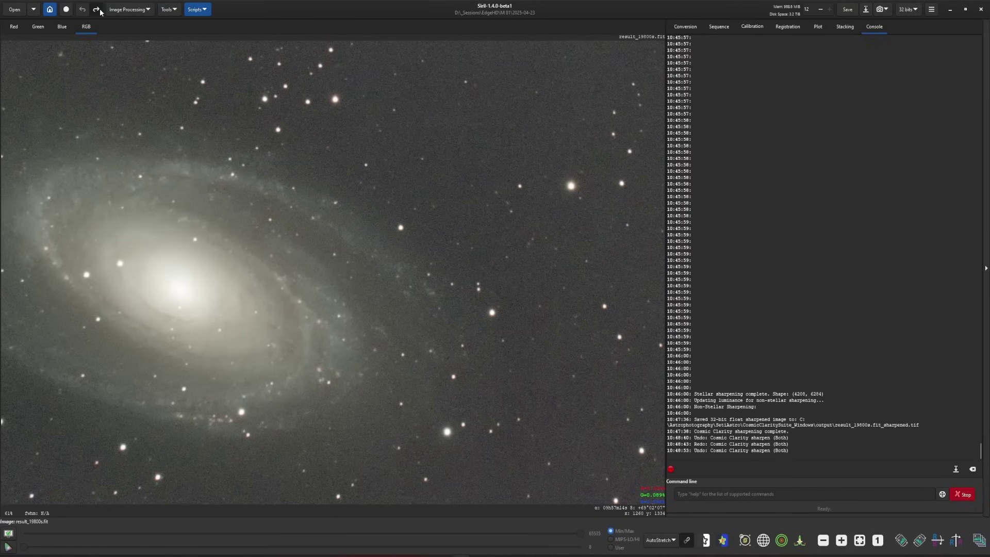
left_click(97, 9)
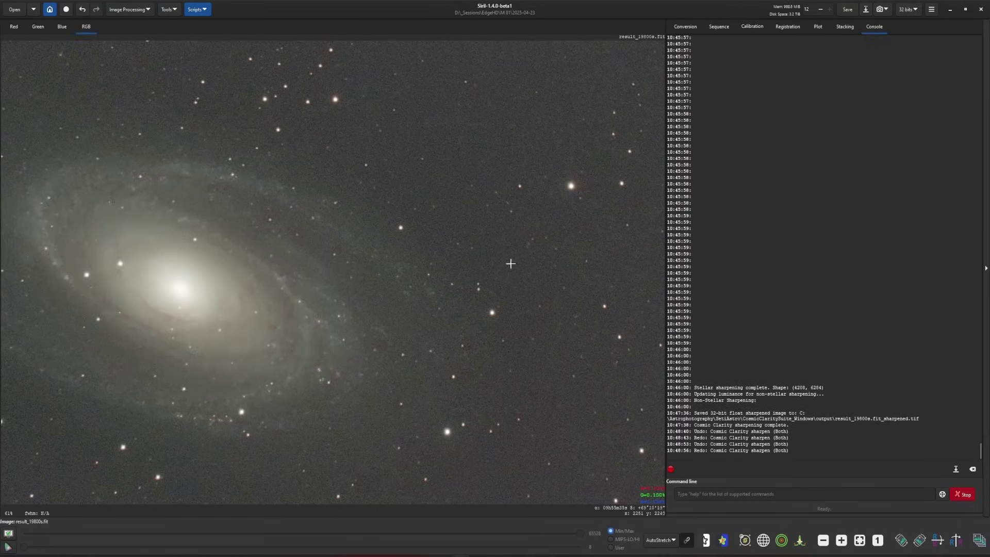
left_click(860, 539)
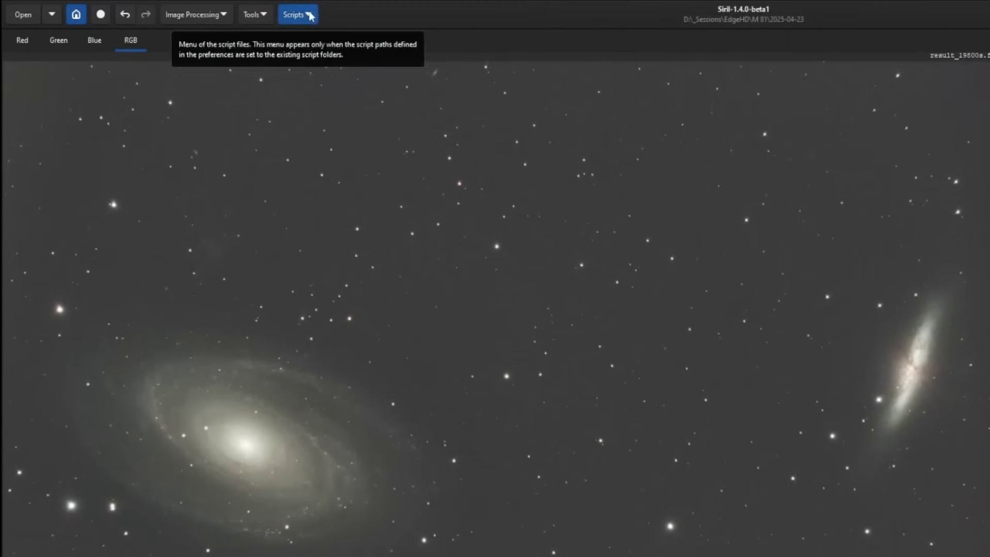
Run the CosmicClarity_Denoise.py script from Siril's Python Scripts menu.
left_click(309, 15)
mouse_move(337, 54)
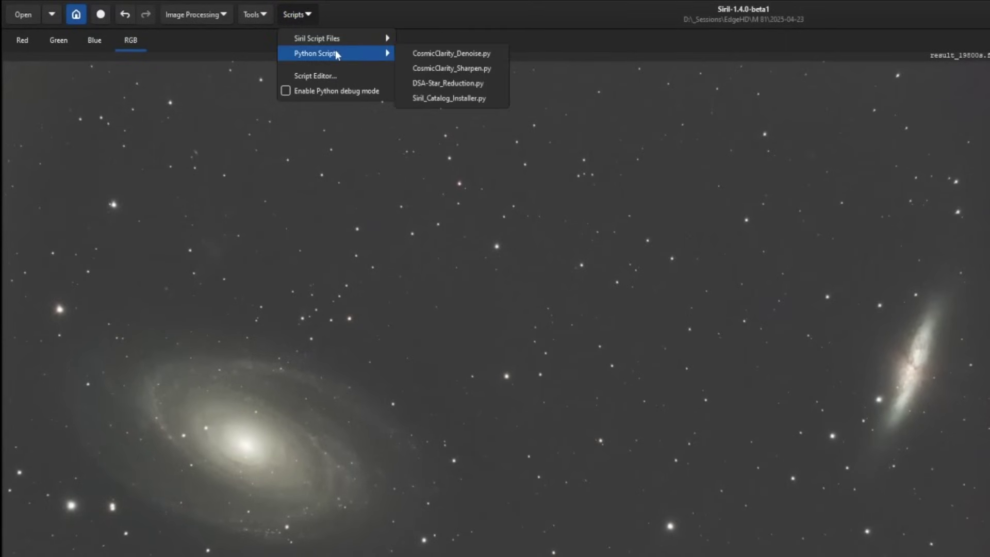
left_click(490, 53)
left_click_drag(221, 100, 546, 250)
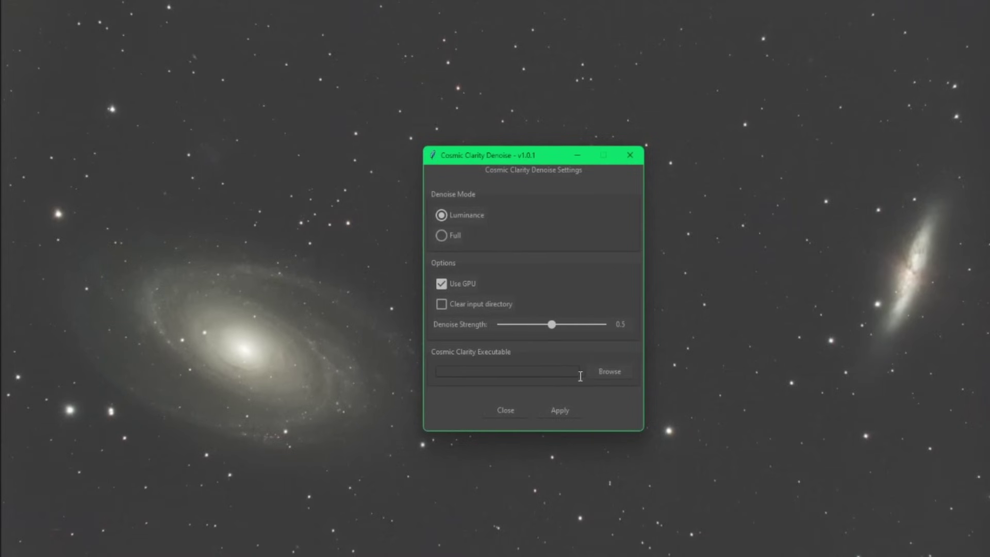
Set the denoise executable to setiastrocosmicclarity_denoise.exe in CosmicClaritySuite_Windows.
left_click(610, 372)
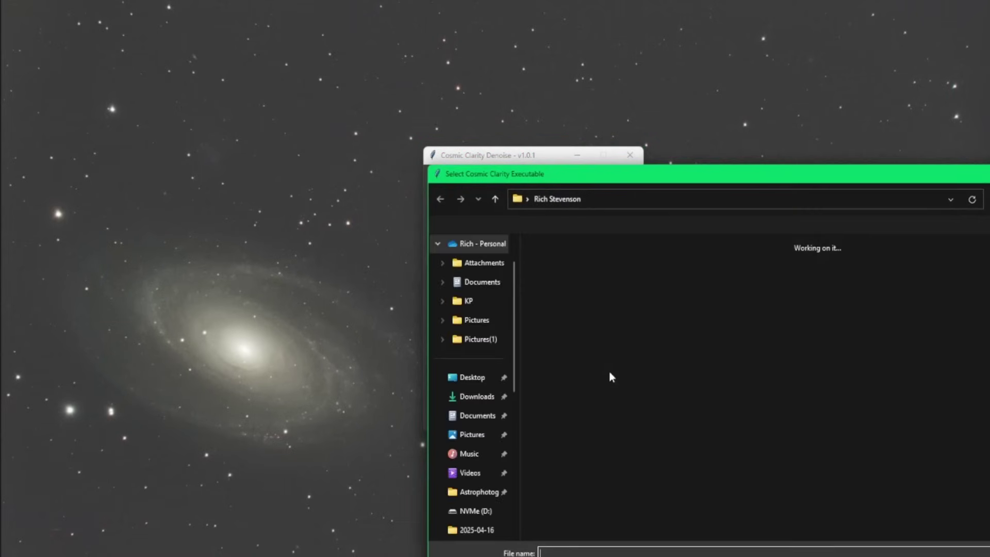
left_click(479, 491)
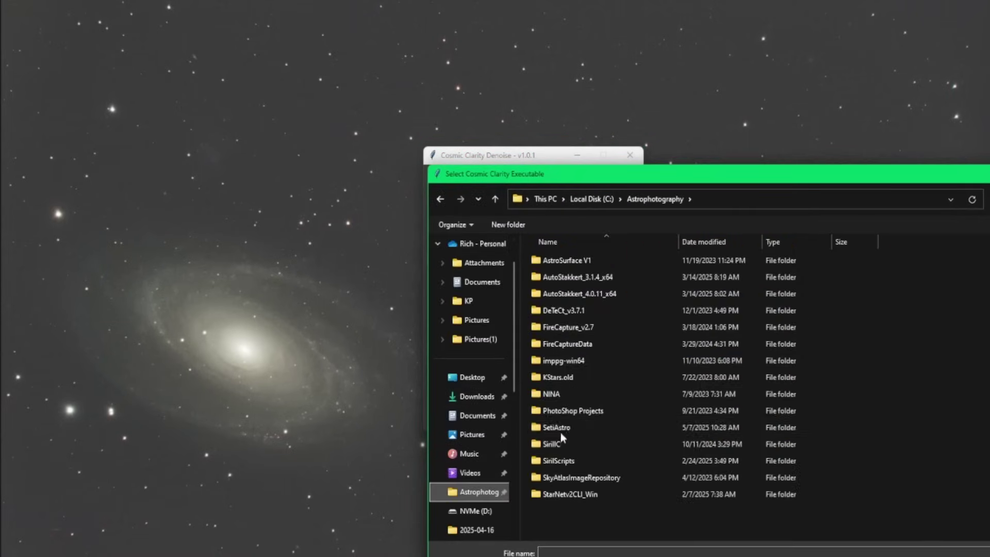
double_click(561, 431)
double_click(592, 260)
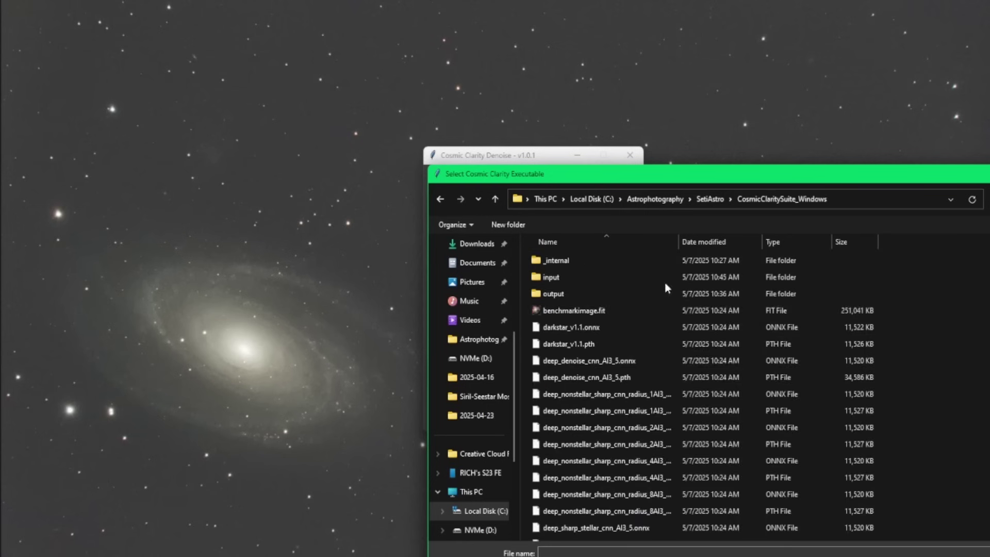
scroll(635, 404, "down", 5)
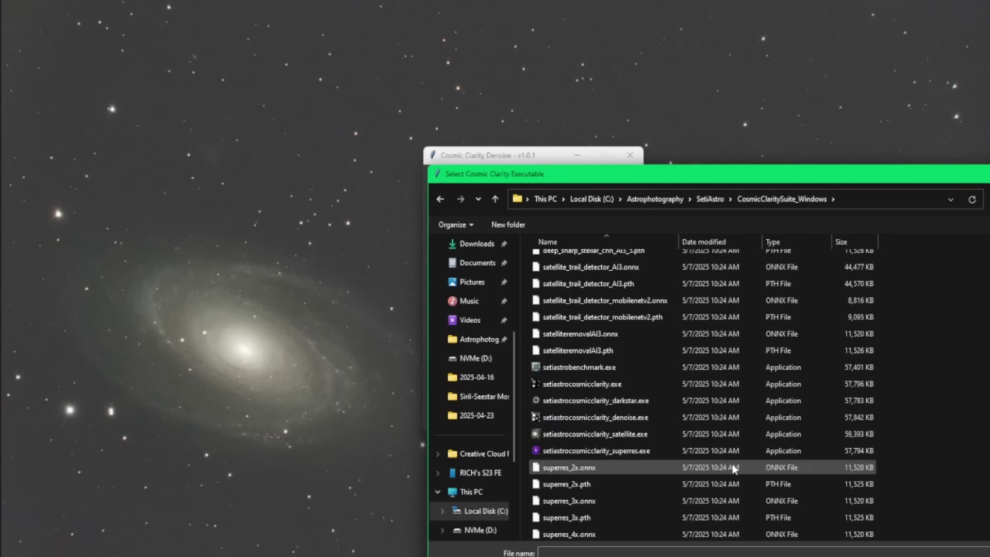
left_click(574, 420)
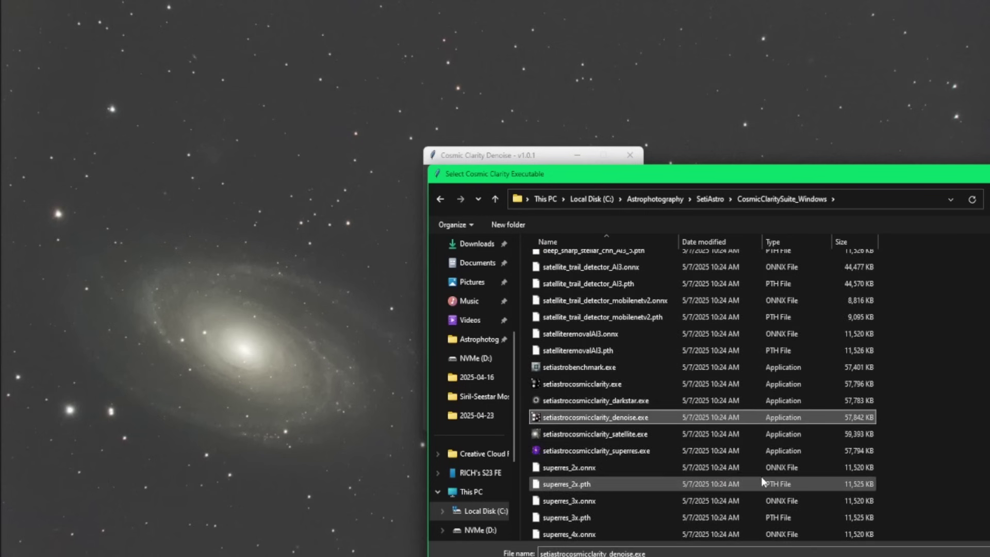
double_click(666, 416)
left_click_drag(521, 156, 552, 128)
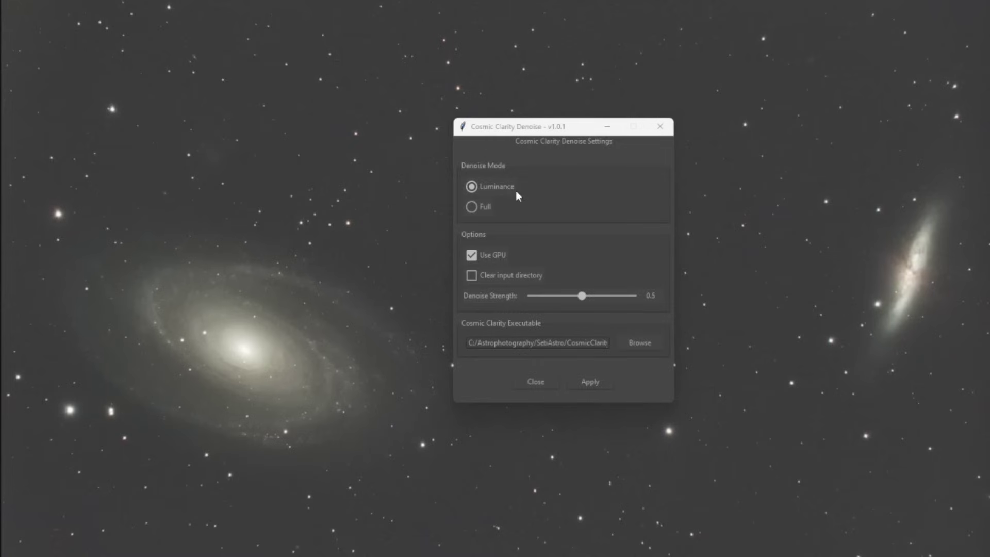
Denoise the galaxy image in Full mode at strength 0.5, clearing the input directory afterwards.
left_click(485, 207)
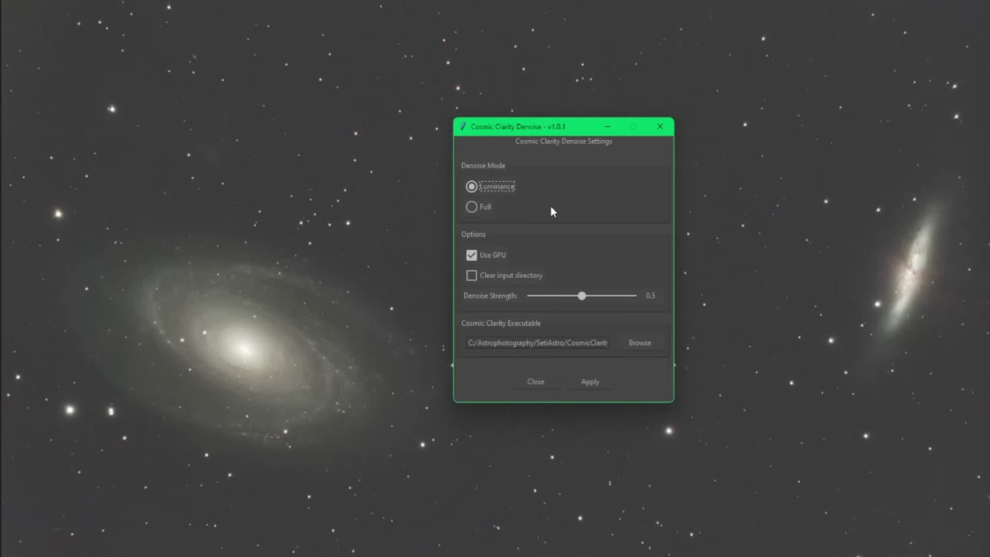
left_click(471, 207)
left_click(471, 276)
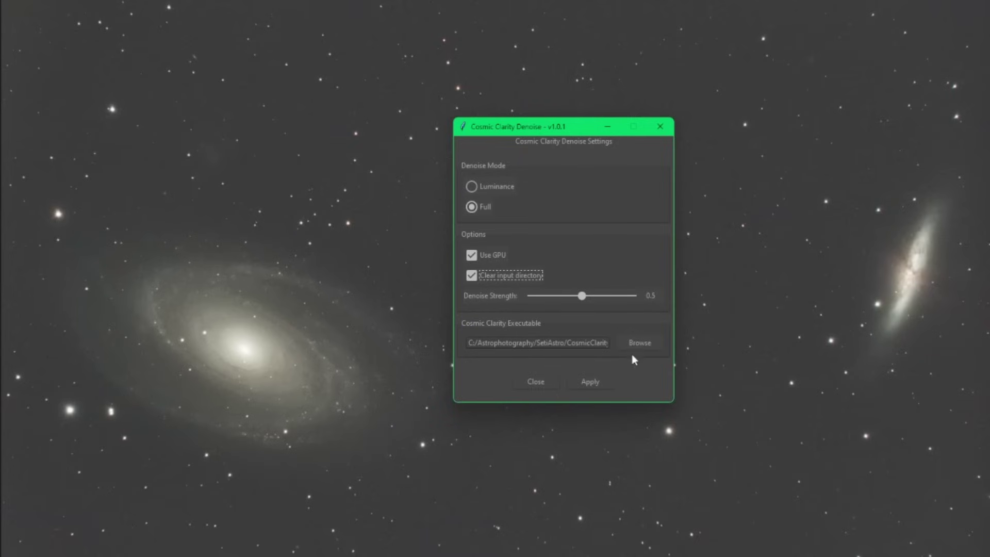
left_click(596, 382)
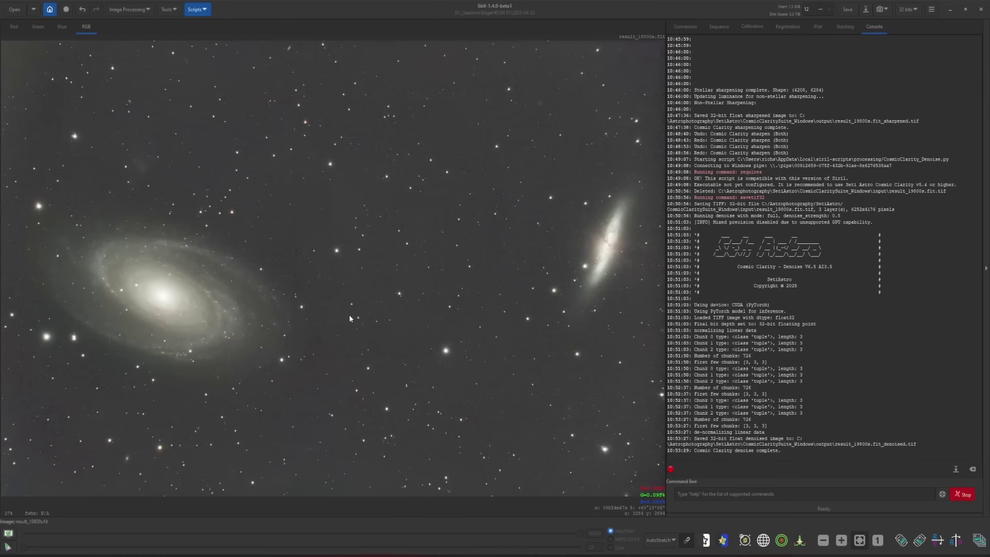
Compare denoised and original via undo/redo, leave the denoise undone, and switch display to Linear.
scroll(208, 298, "up", 3)
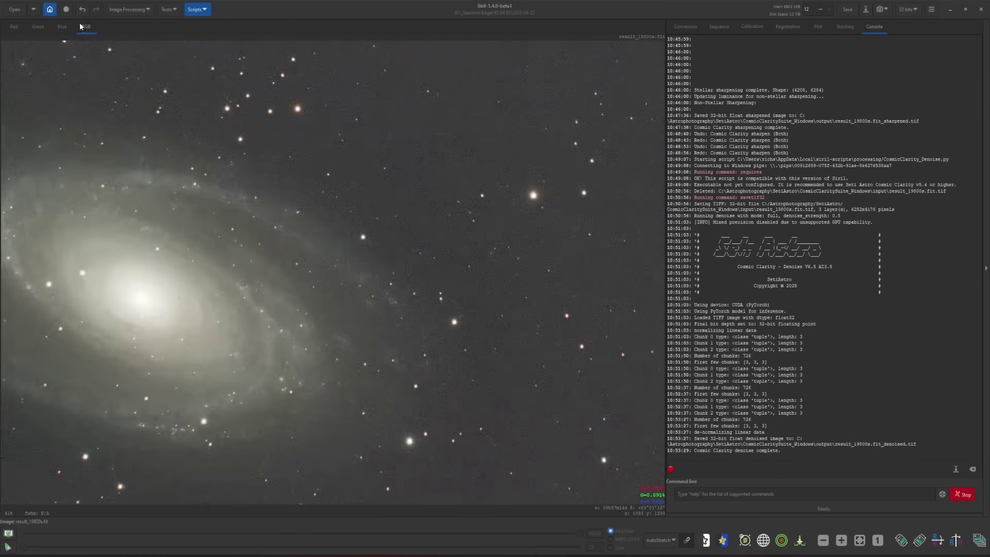
left_click(81, 10)
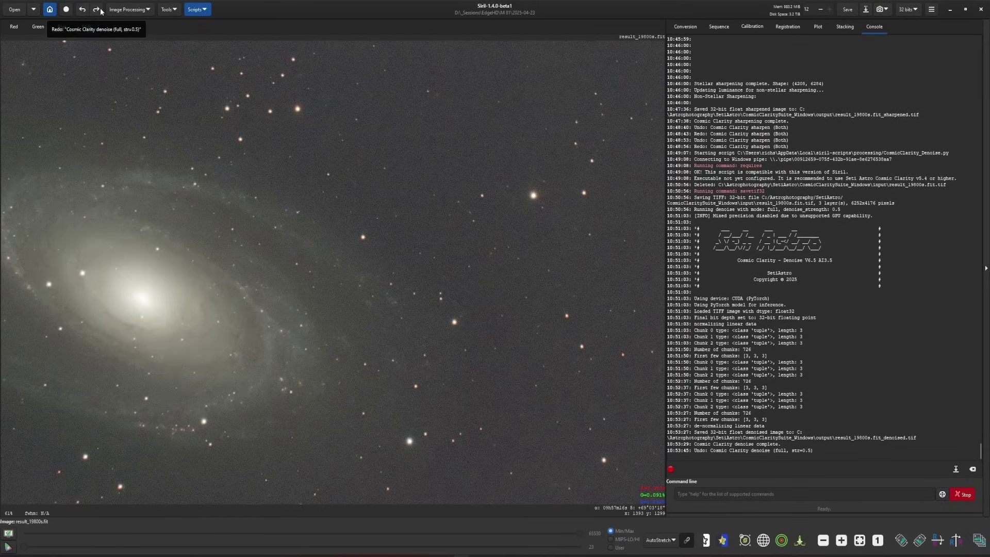
left_click(99, 10)
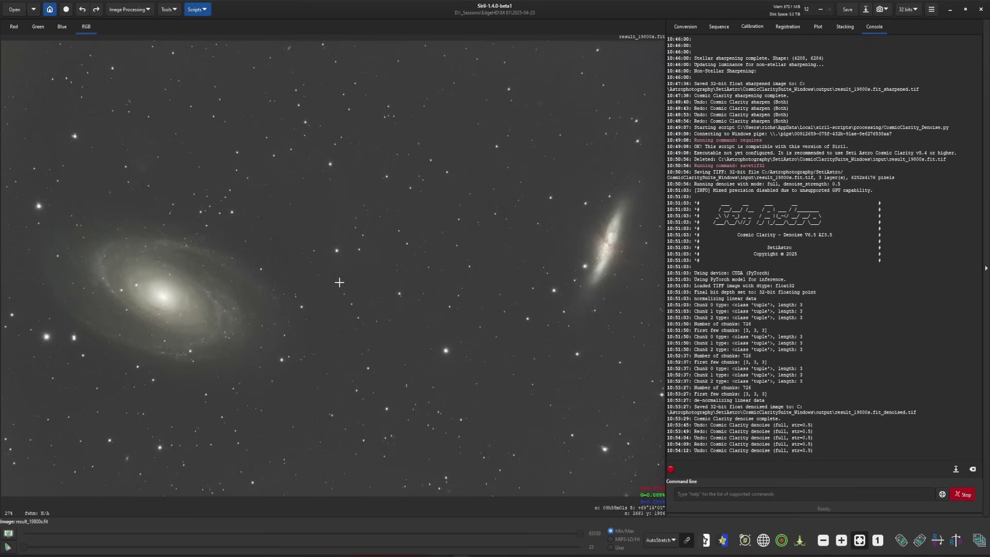
left_click(95, 12)
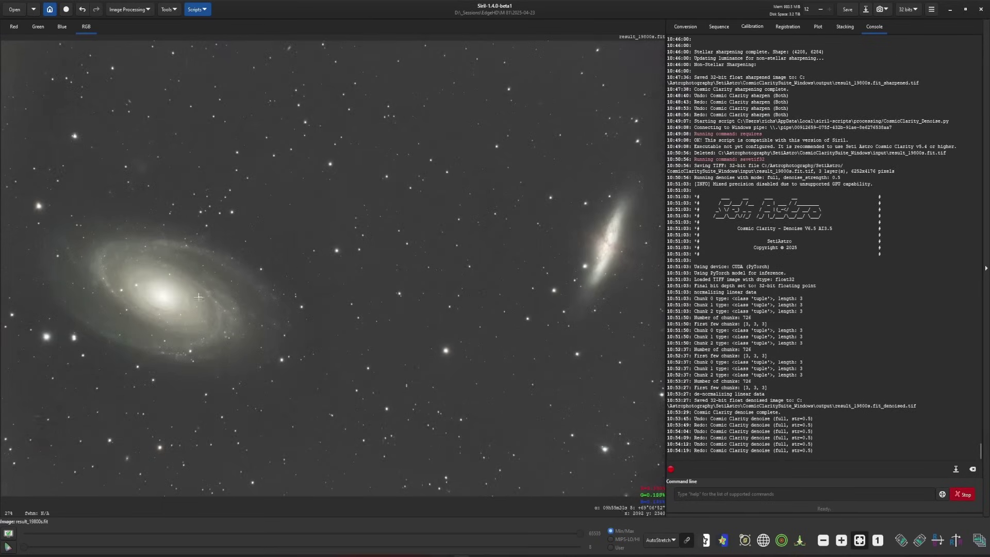
scroll(193, 297, "up", 2)
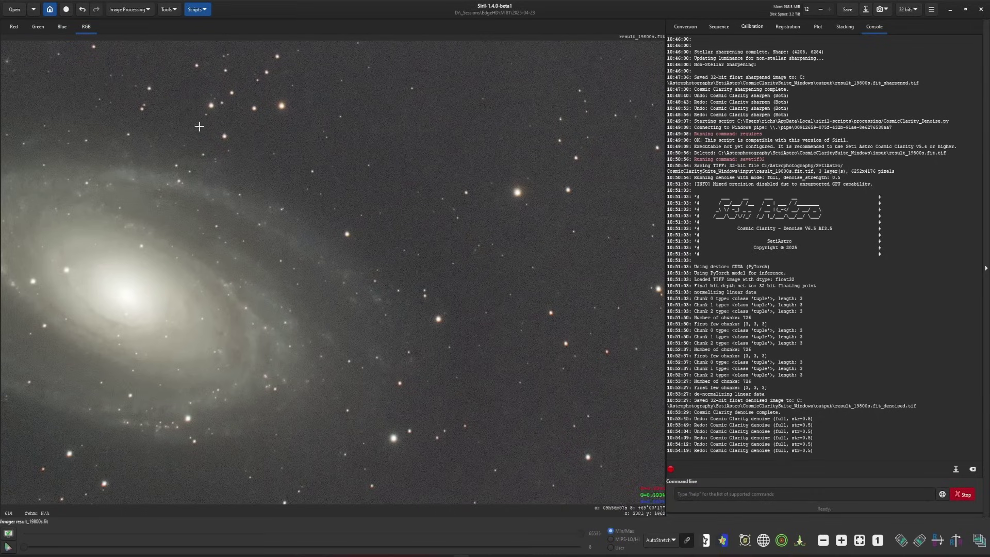
left_click(82, 9)
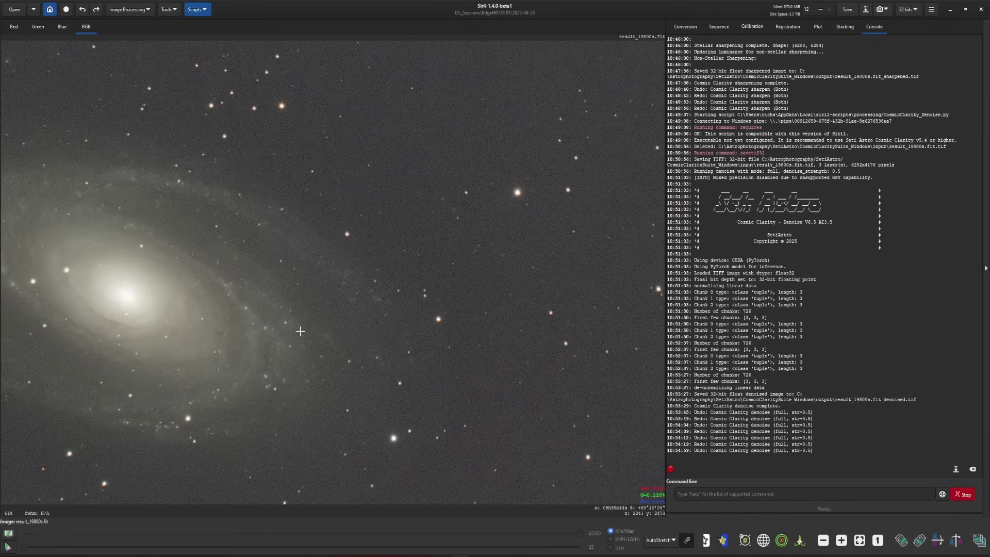
left_click(660, 539)
left_click(661, 457)
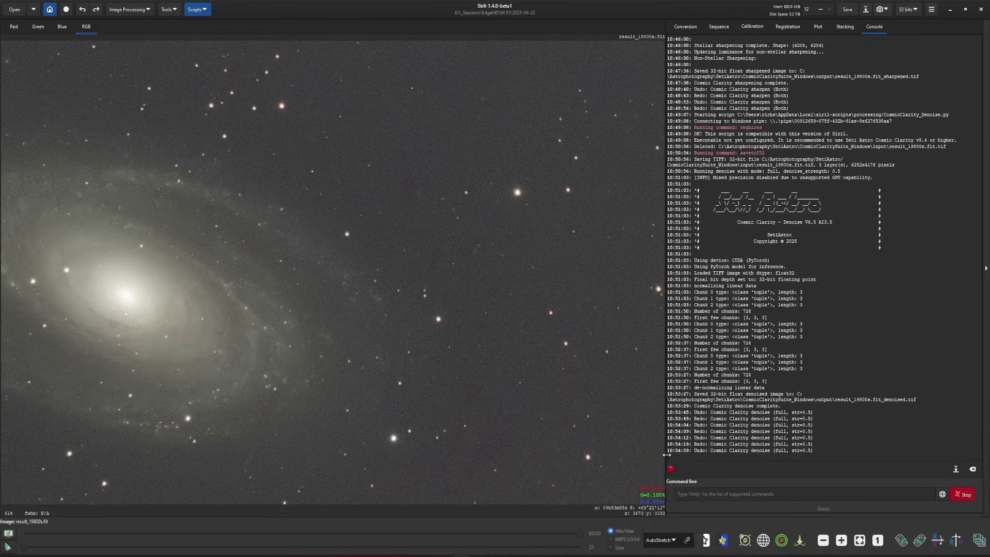
Preview a Generalised Hyperbolic Stretch with the stretch factor raised to 5.513.
left_click(146, 11)
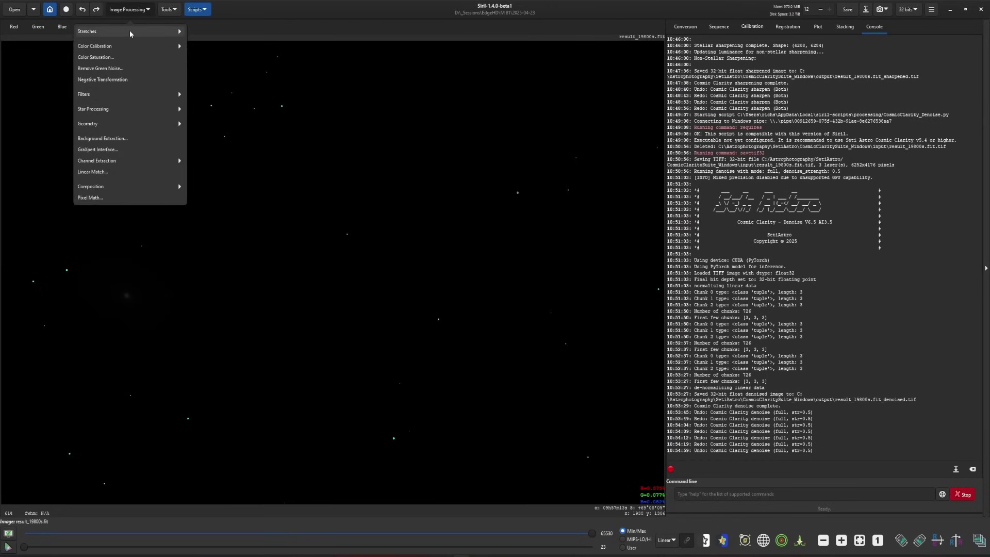
left_click(129, 31)
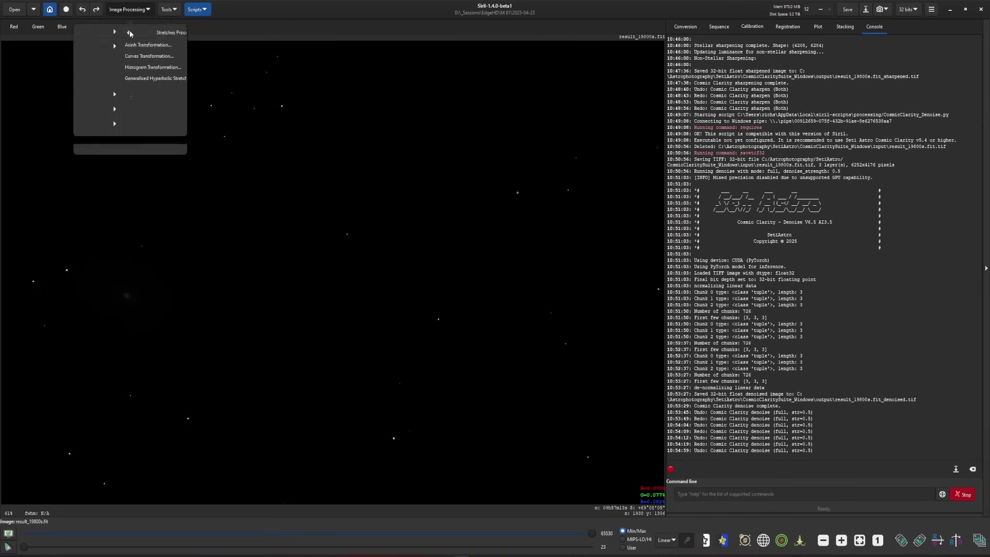
left_click(152, 78)
left_click_drag(529, 162, 672, 164)
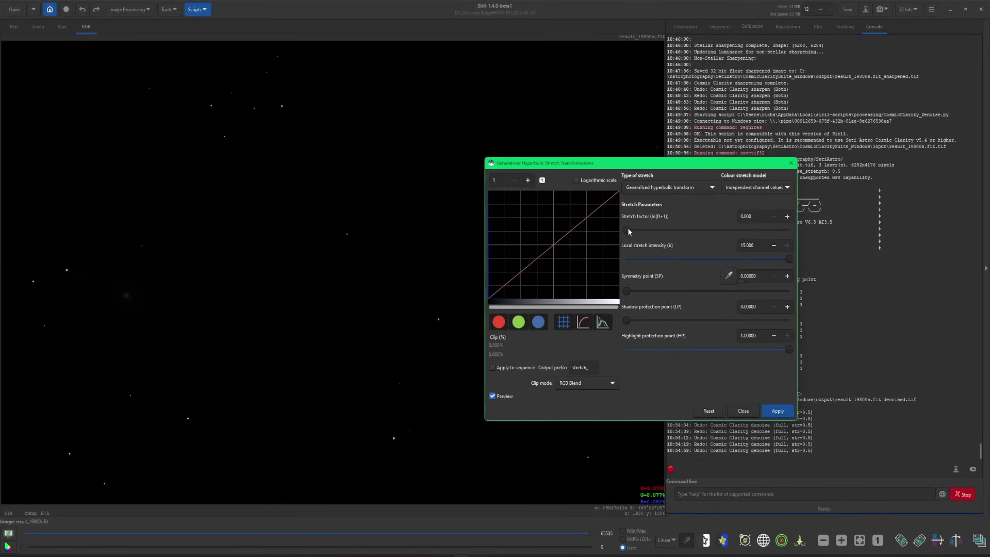
left_click_drag(628, 231, 697, 231)
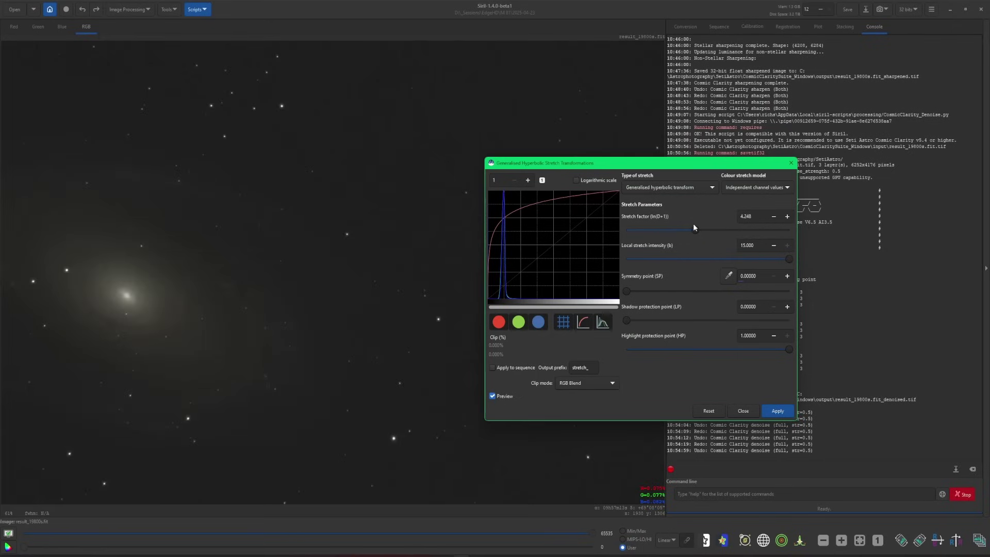
left_click_drag(697, 232, 714, 234)
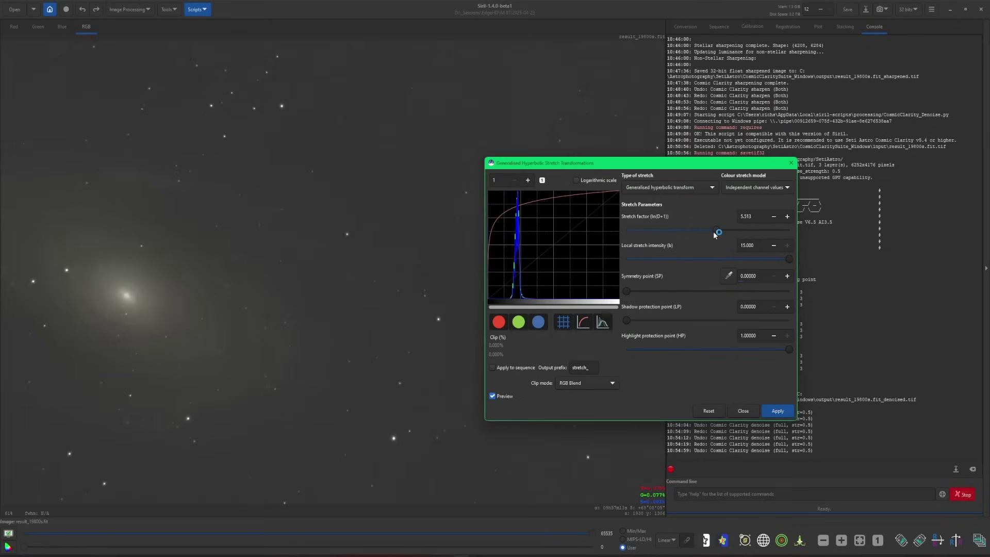
scroll(204, 281, "up", 1)
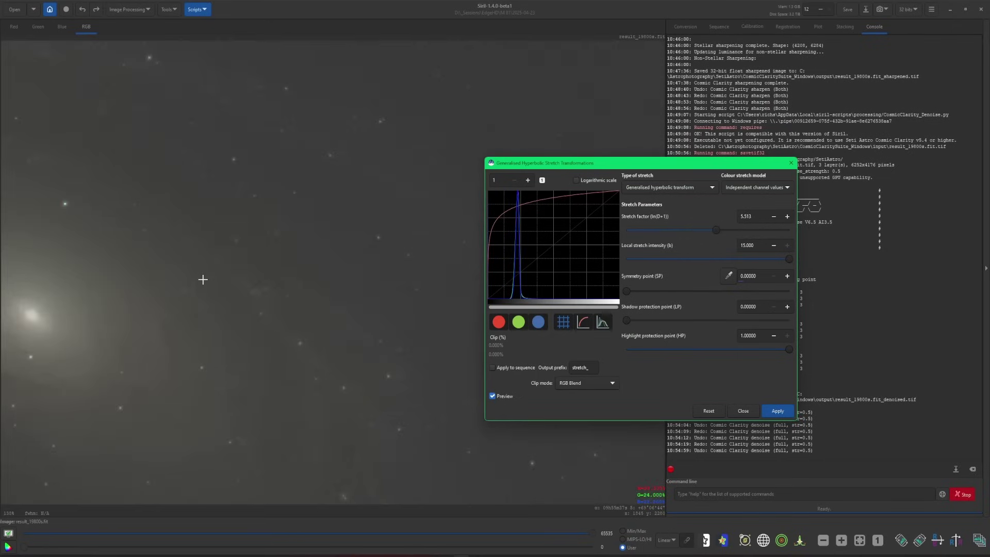
scroll(202, 280, "down", 1)
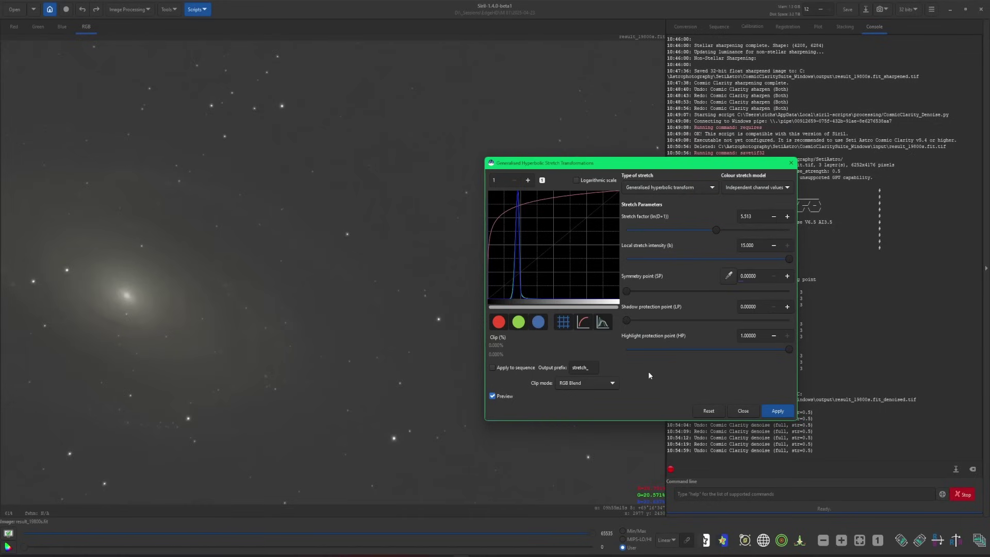
Reset and close the GHS tool unapplied, then restore AutoStretch display fitted to the window.
left_click(710, 412)
left_click(743, 411)
left_click(666, 540)
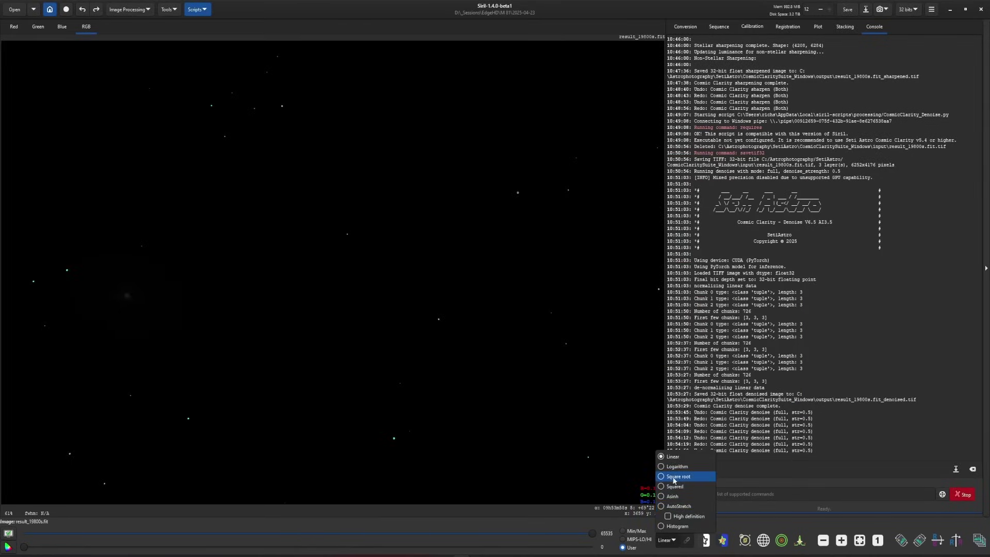
left_click(670, 506)
left_click(859, 540)
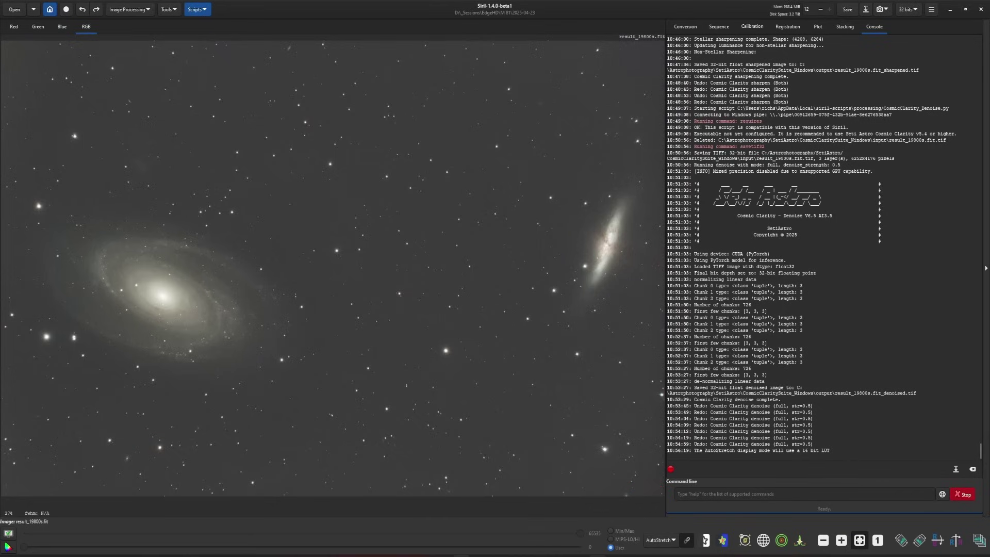
Inspect the sharpened and denoised TIFFs in the output folder, then open the input folder.
key("alt+Tab")
key("alt+Up")
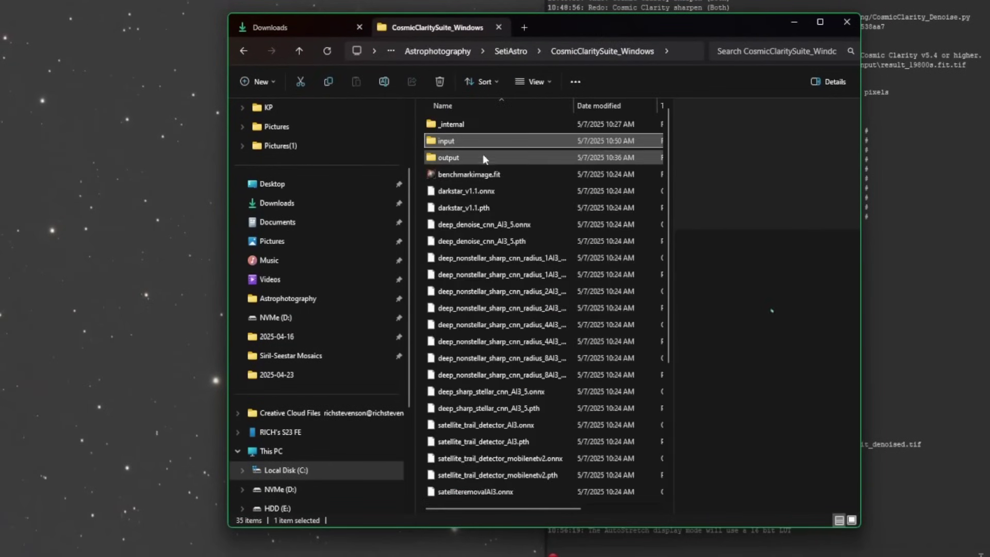
double_click(470, 158)
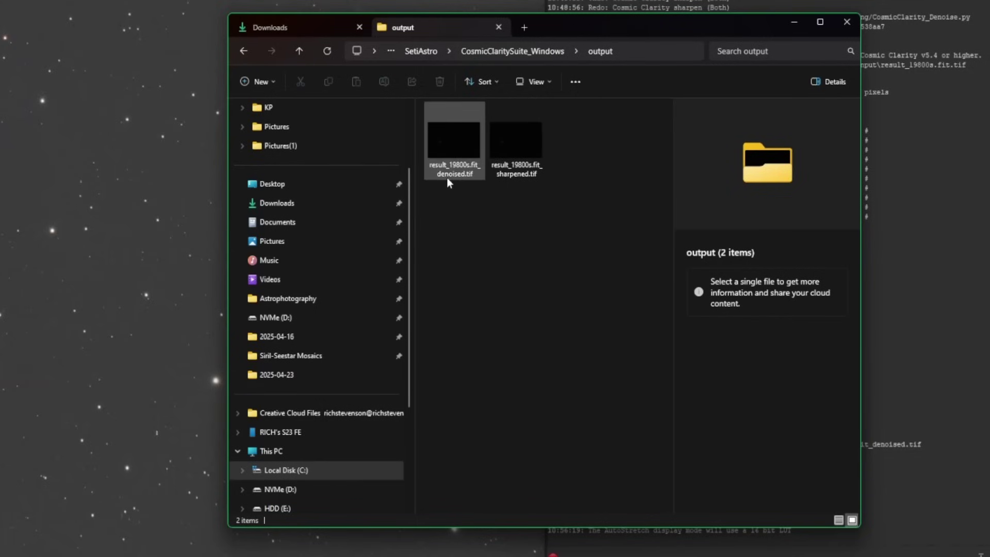
left_click(498, 176)
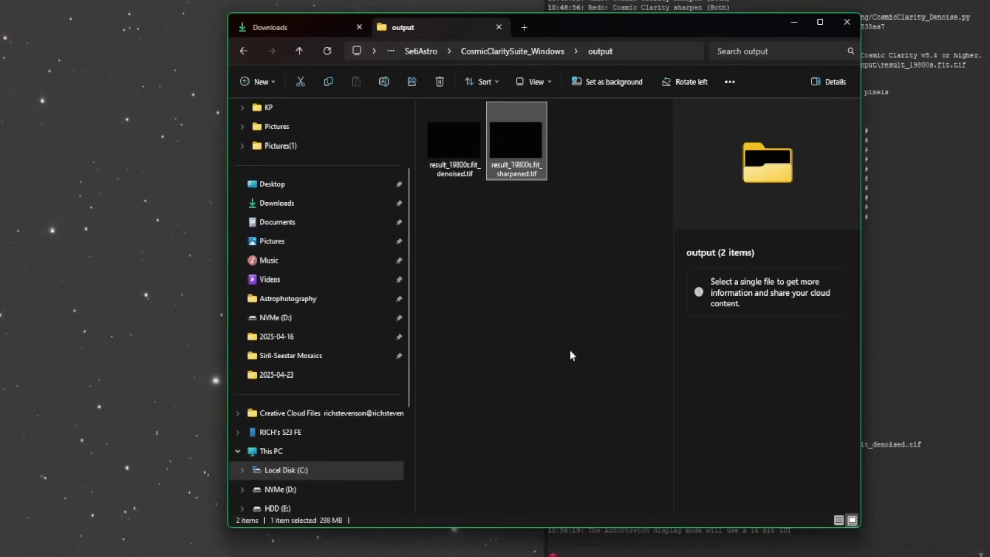
left_click(450, 180)
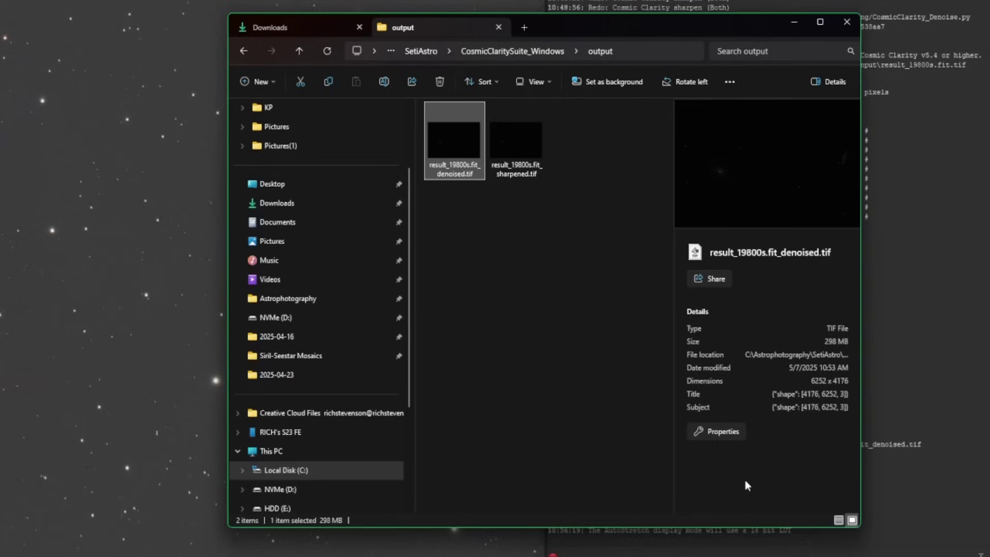
left_click(508, 161)
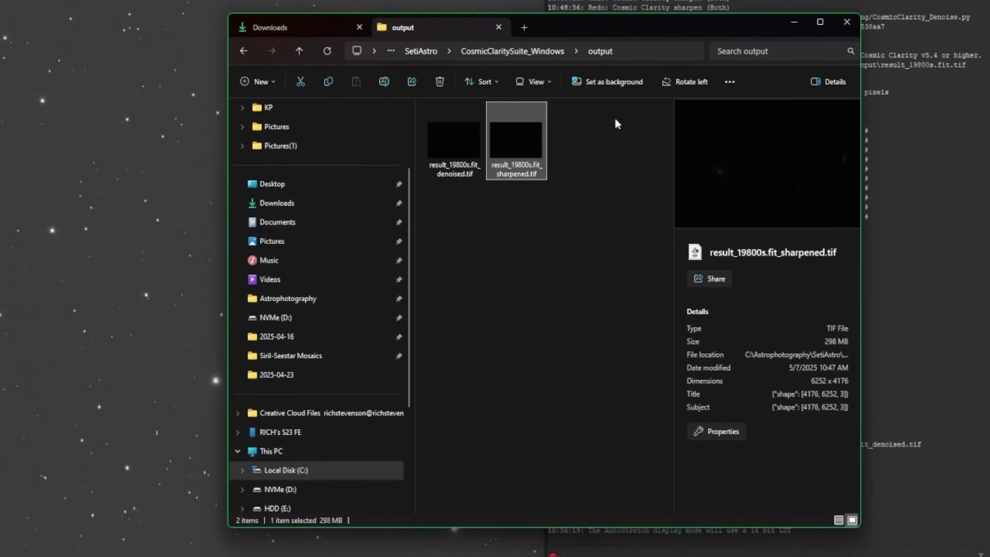
key("alt+Up")
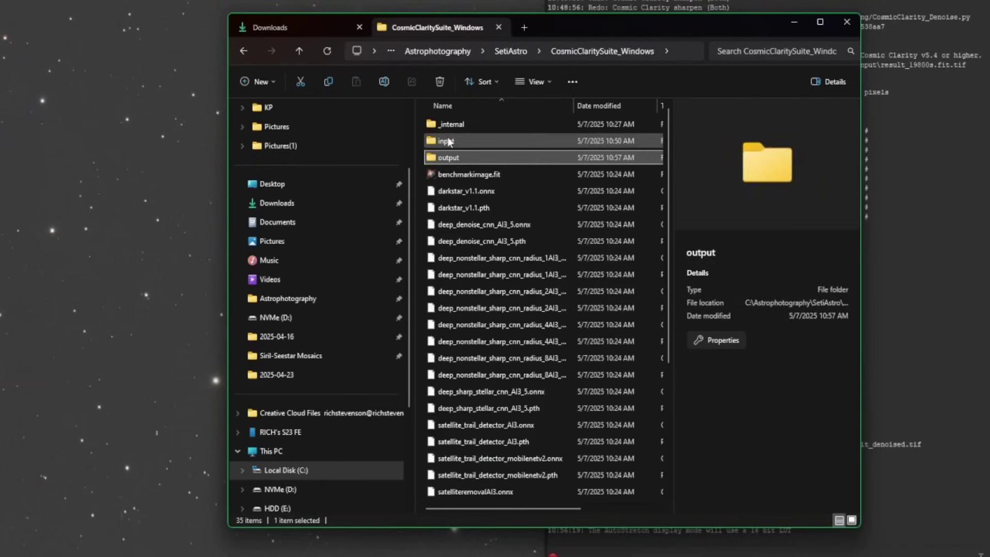
double_click(447, 137)
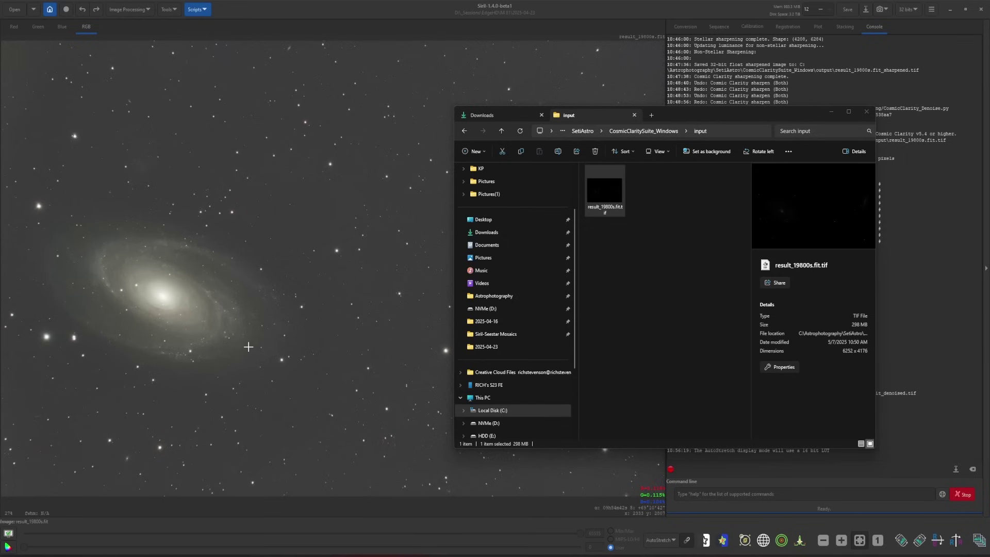
Undo the Cosmic Clarity sharpening in Siril and delete result_19800s.fit.tif from the input folder.
left_click(295, 274)
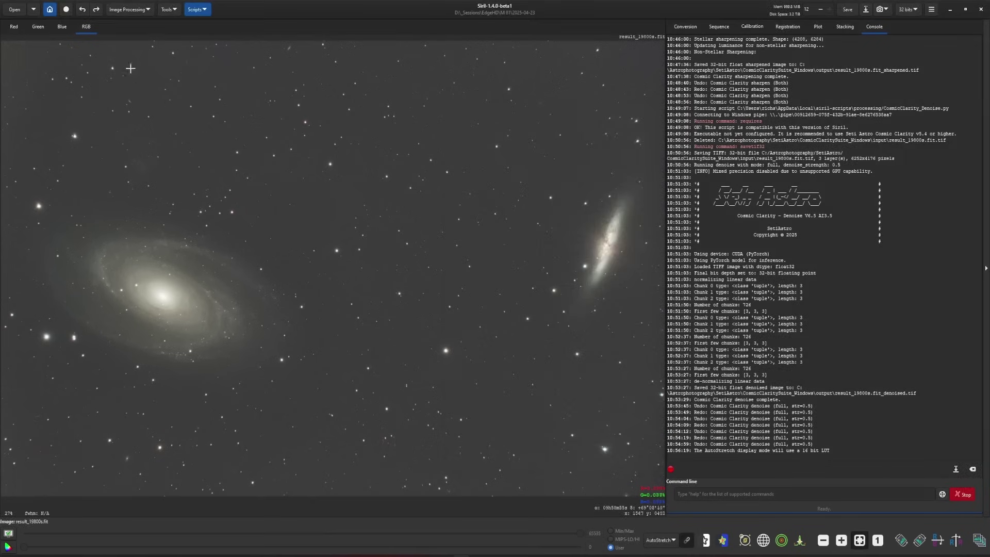
left_click(84, 9)
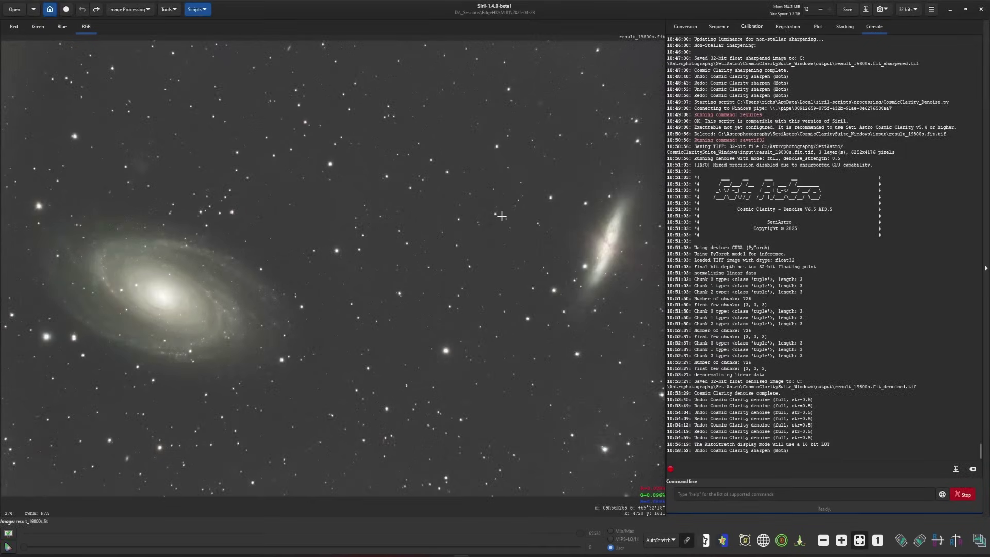
key("alt+Tab")
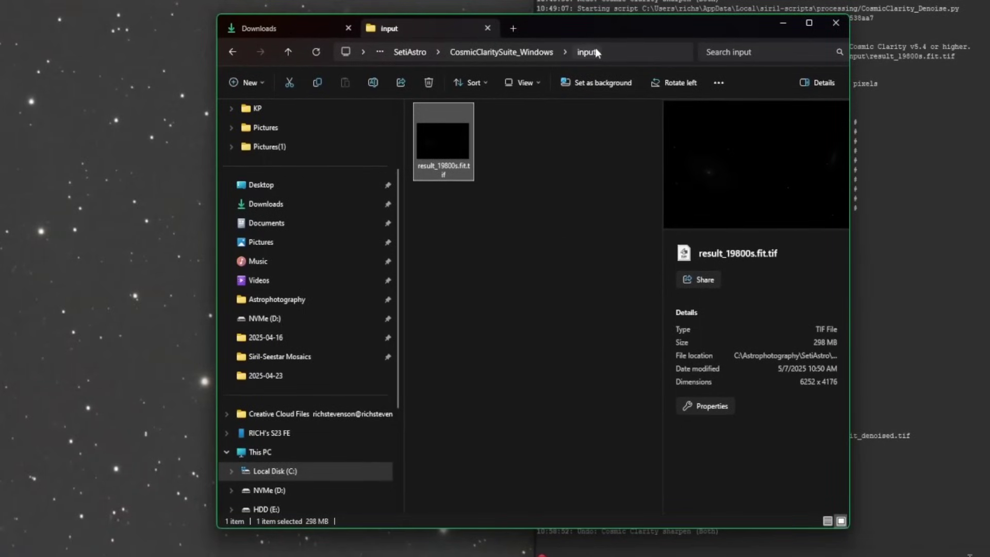
left_click(428, 87)
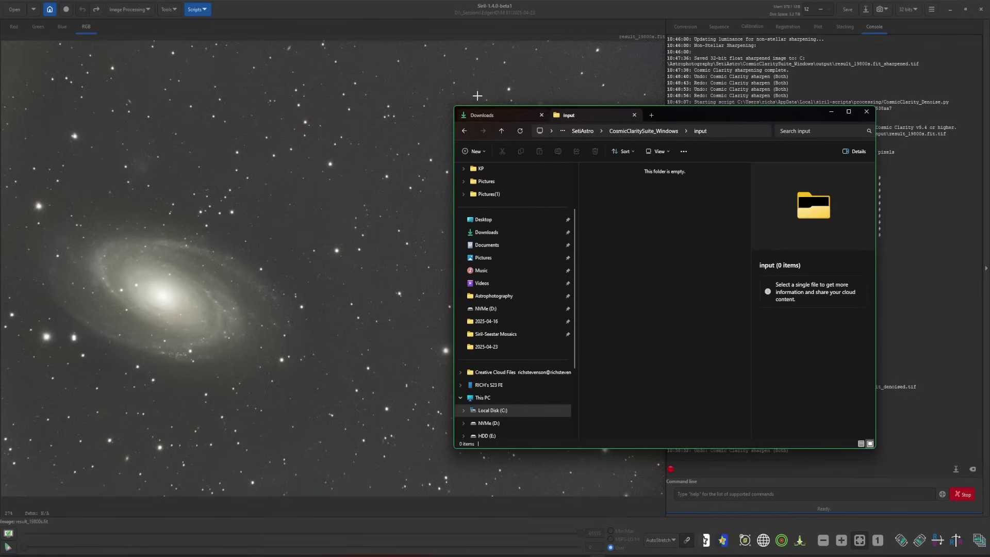
left_click(543, 41)
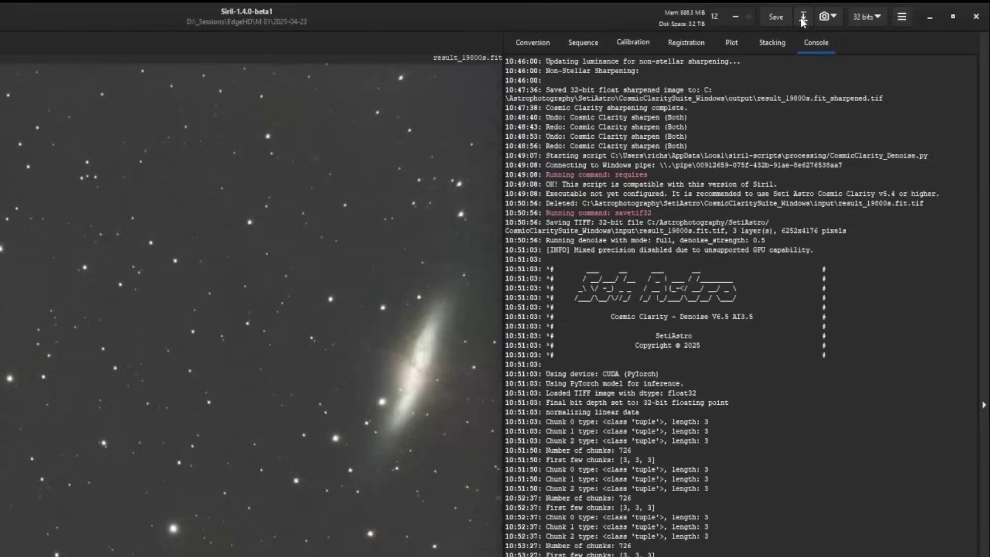
Save the image as 32-bit float TIFF result_19800s.tif in CosmicClaritySuite_Windows\input.
left_click(866, 10)
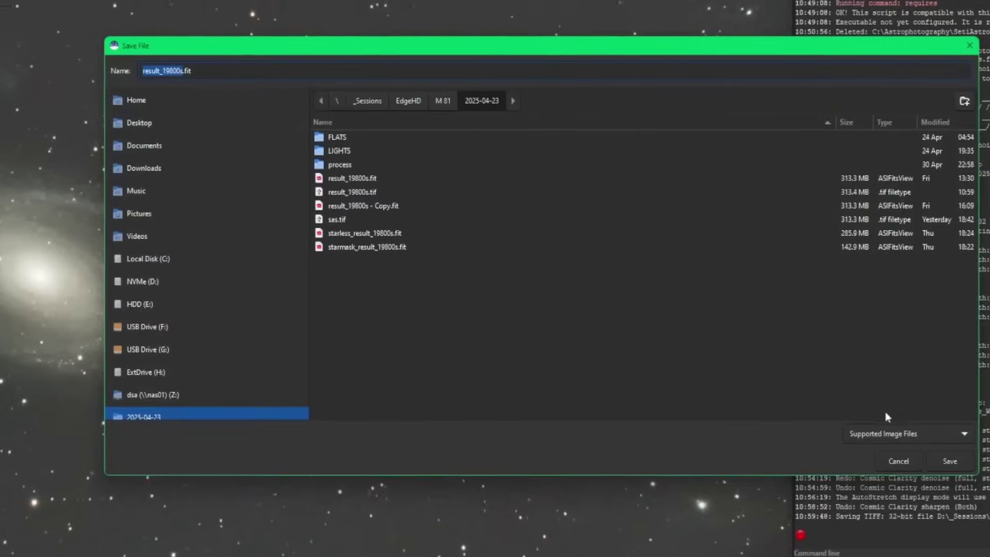
left_click(888, 428)
left_click(904, 389)
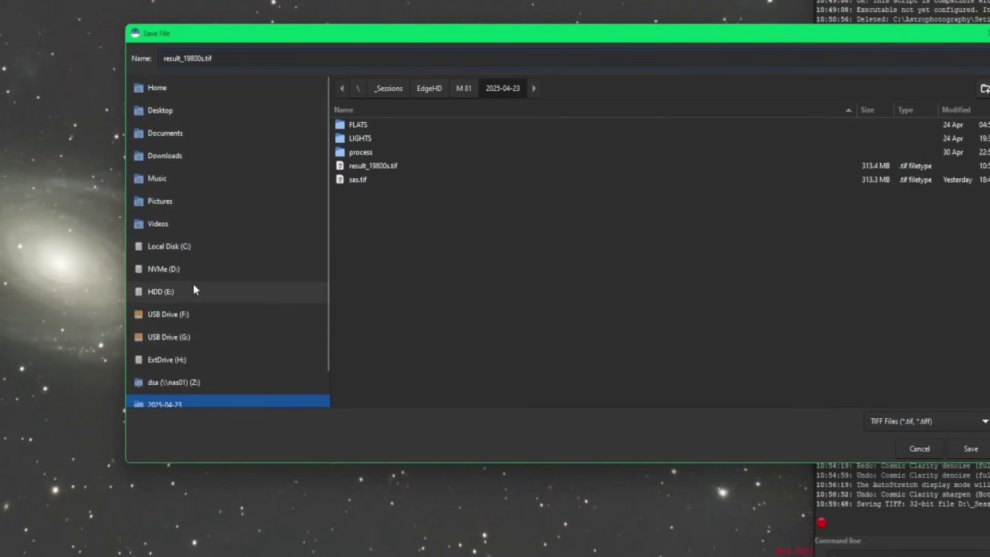
left_click(171, 244)
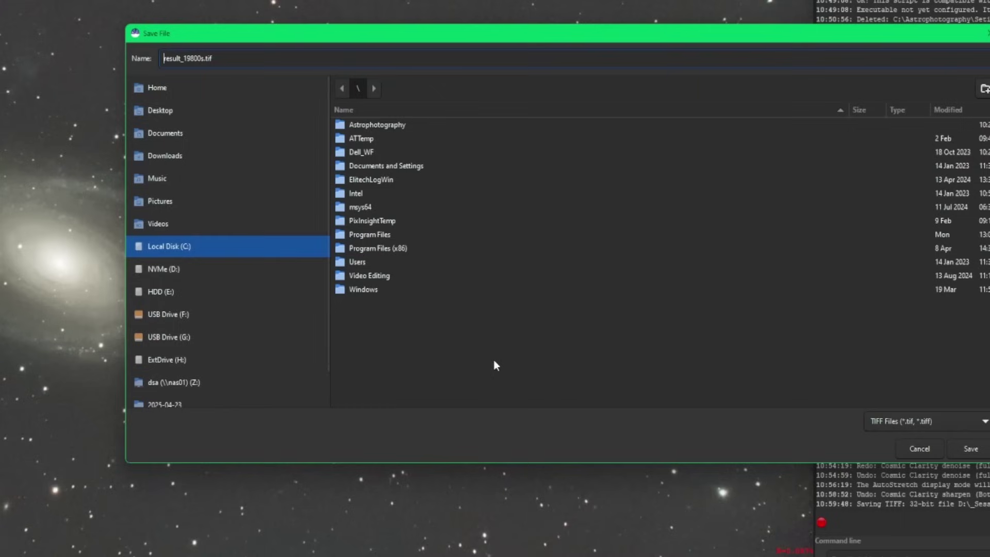
double_click(386, 124)
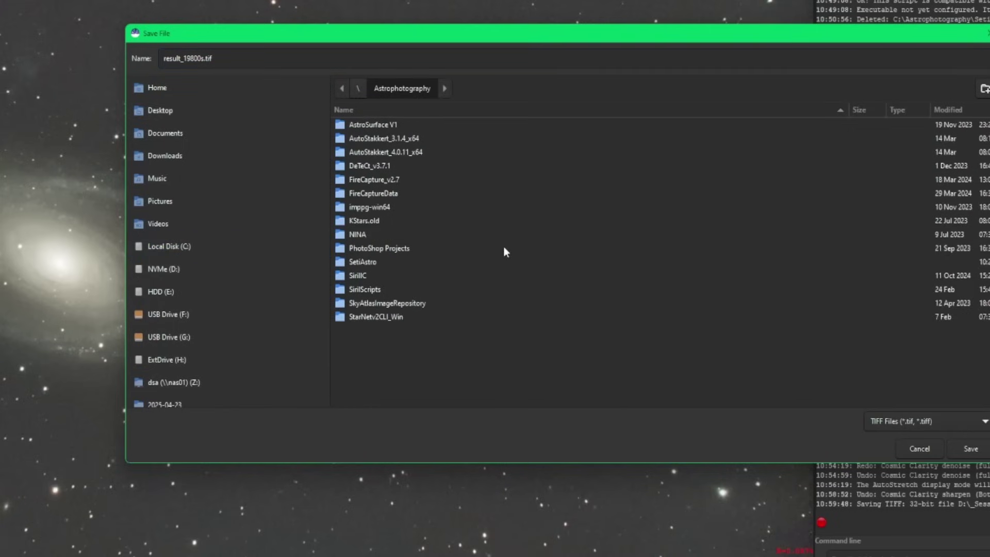
double_click(382, 263)
double_click(432, 123)
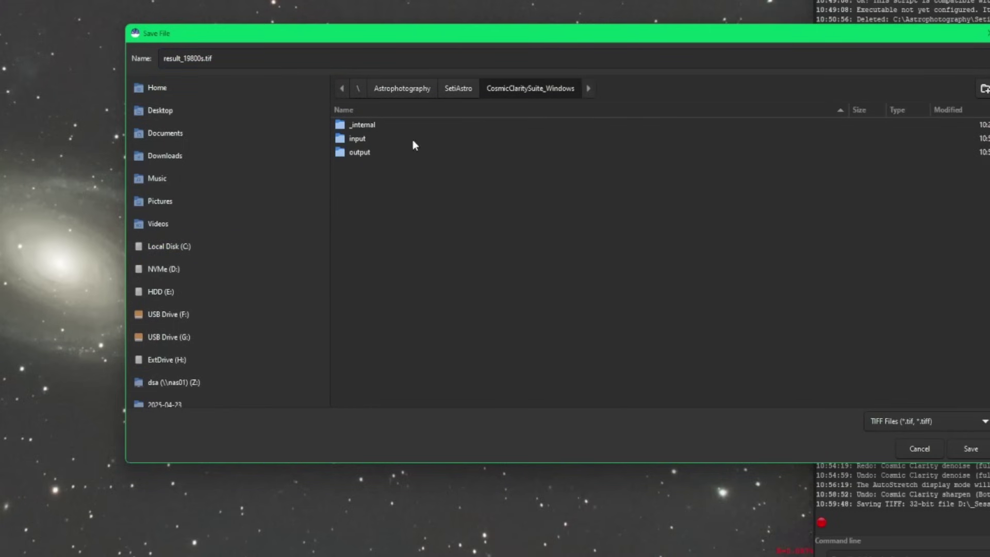
double_click(357, 139)
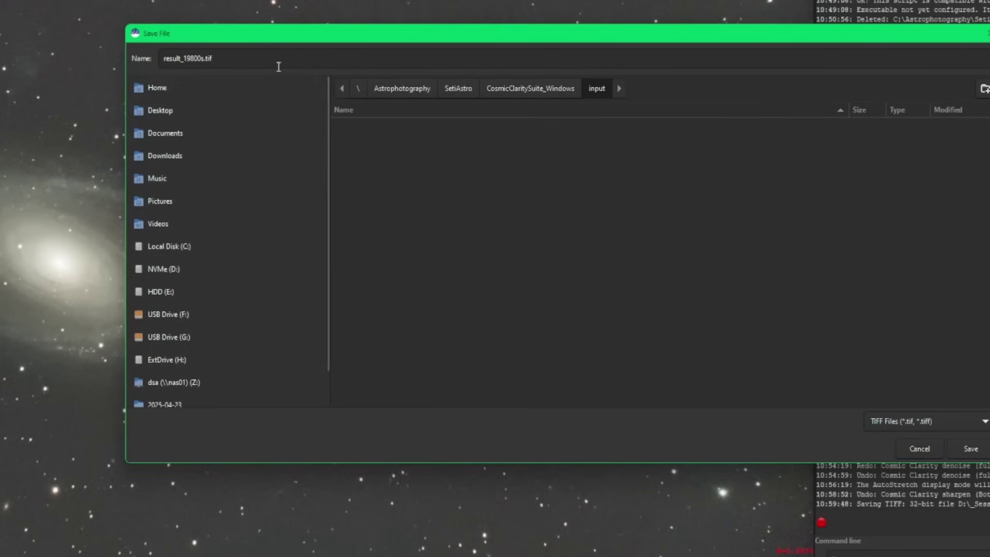
left_click(970, 449)
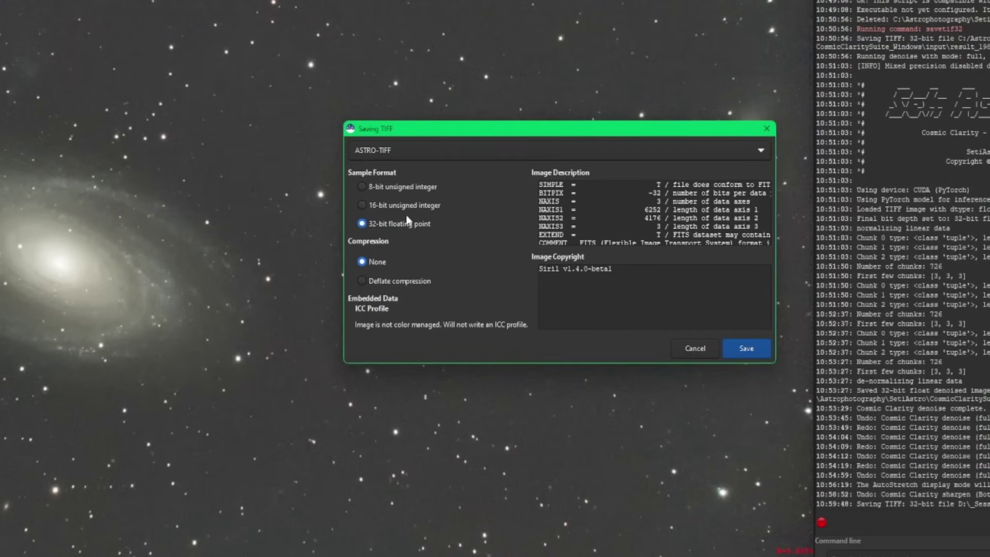
left_click(754, 351)
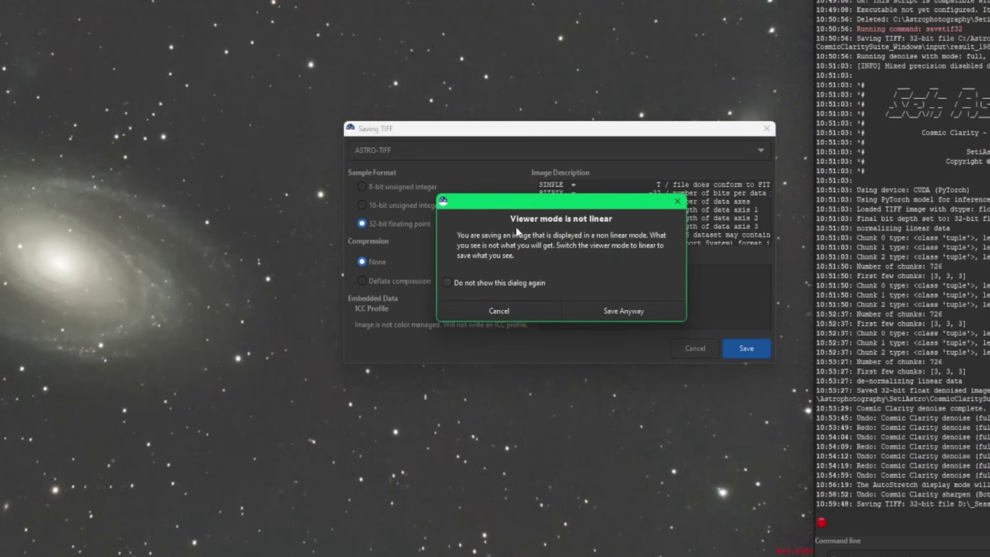
left_click(621, 311)
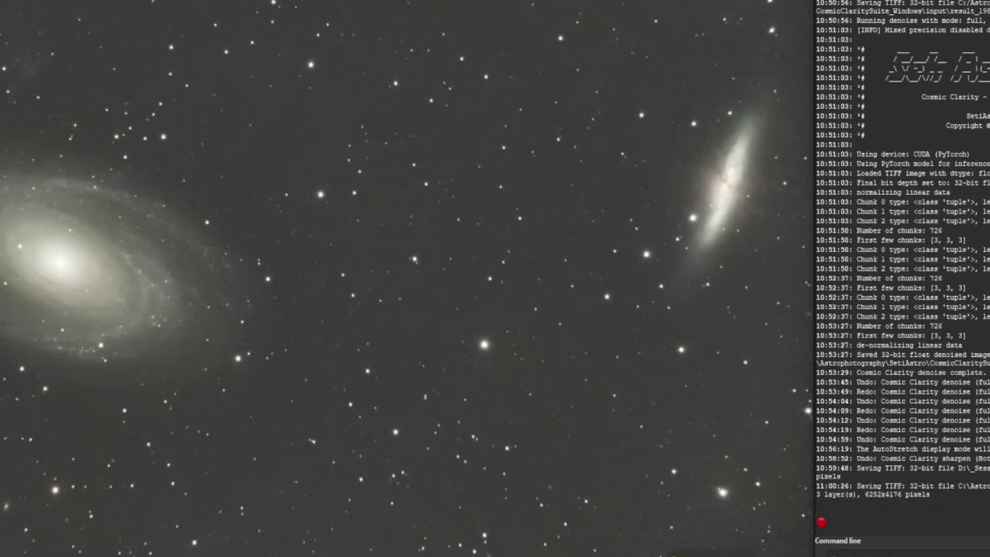
Launch setiastrocosmicclarity.exe from the CosmicClaritySuite_Windows folder in File Explorer.
key("alt+Tab")
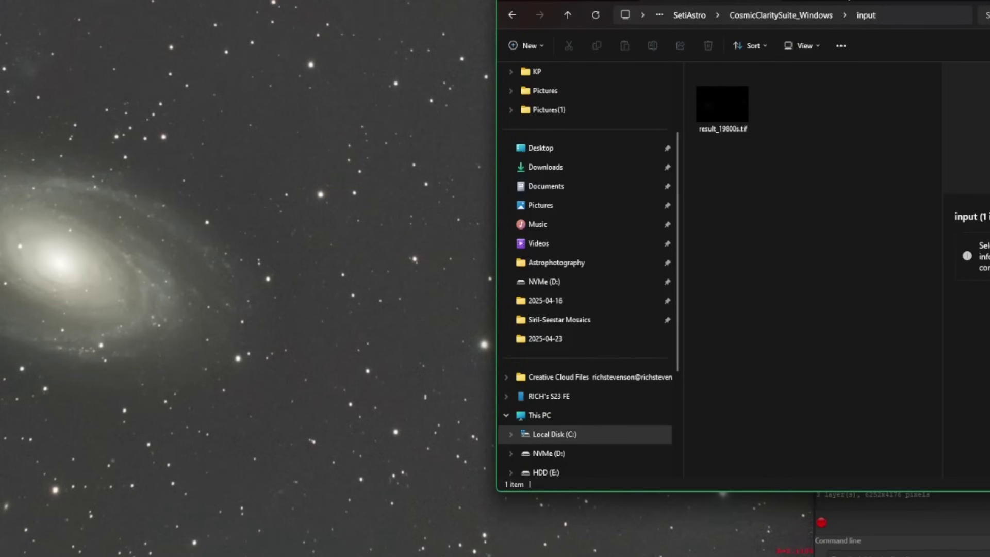
left_click_drag(869, 3, 593, 1)
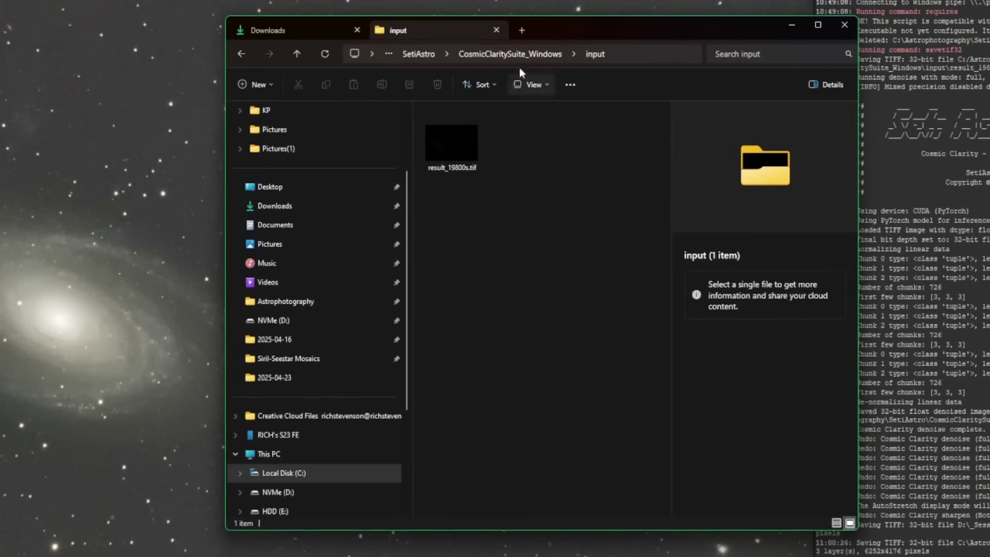
left_click(510, 53)
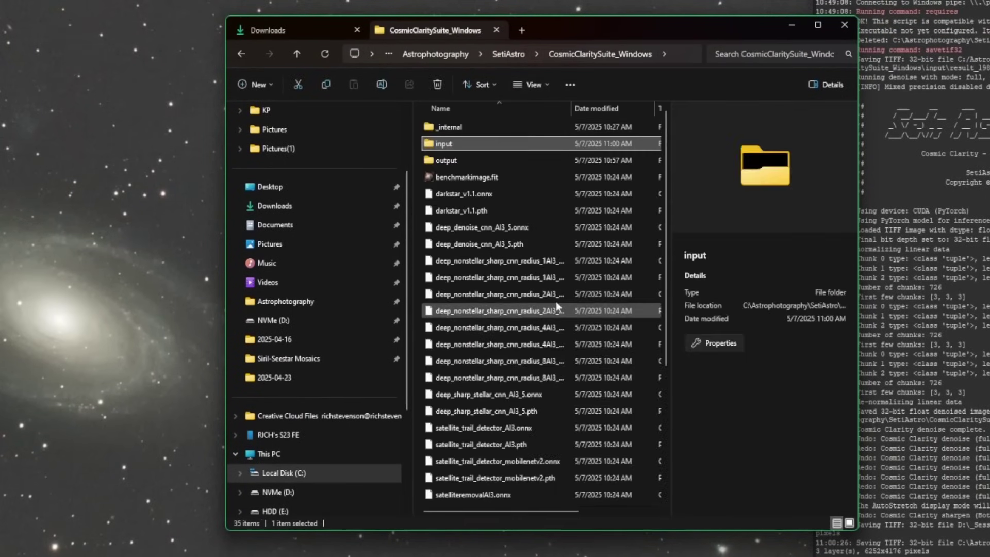
scroll(556, 307, "down", 4)
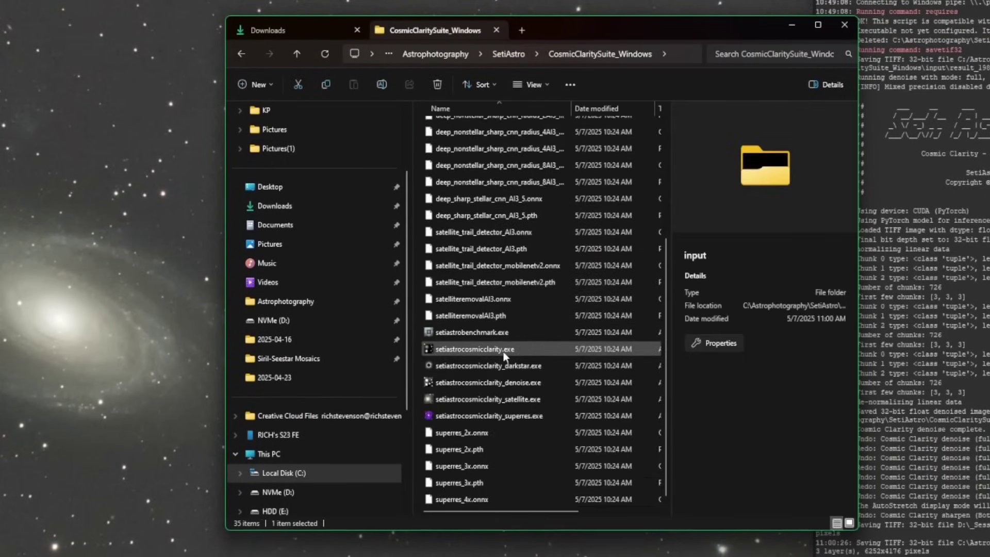
left_click(503, 352)
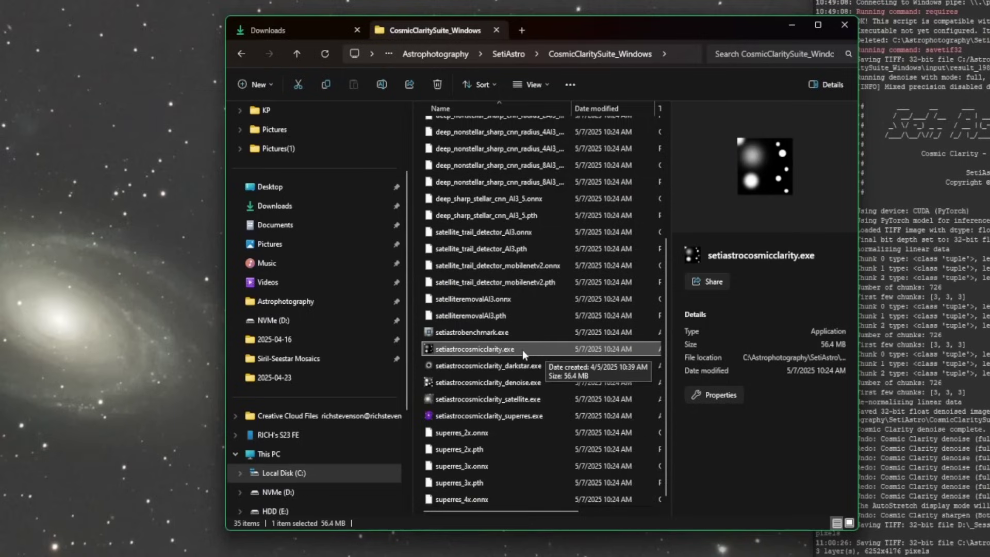
double_click(522, 349)
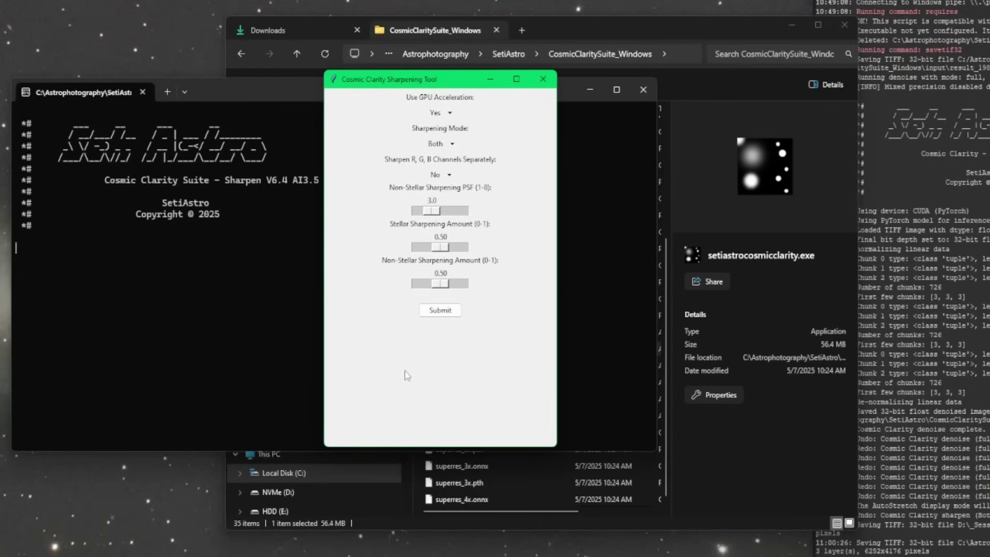
Start sharpening with the default Both mode, PSF 3.0 and 0.50 amounts.
left_click(452, 313)
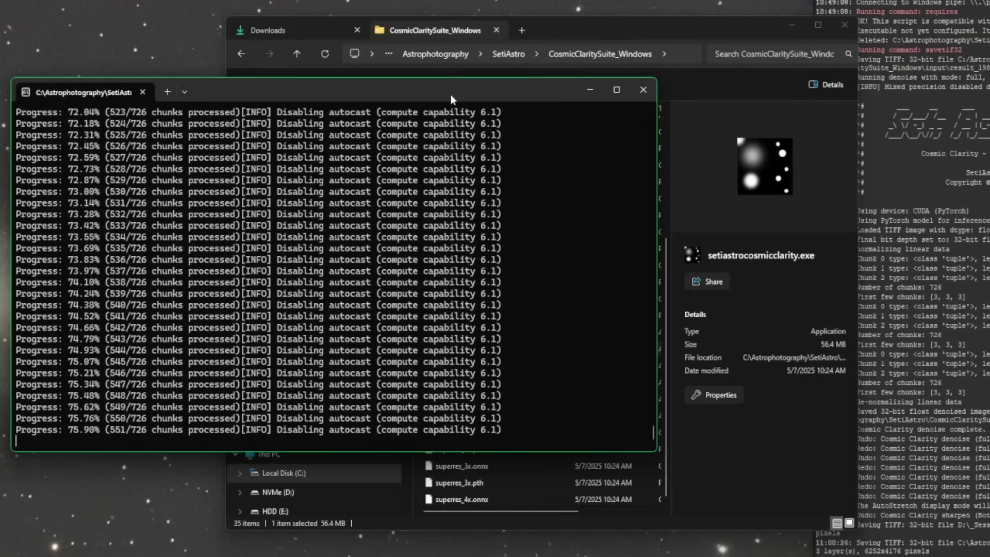
Close the sharpening console, launch setiastrocosmicclarity_denoise.exe, review its settings, and close it without running.
left_click_drag(450, 95, 383, 93)
left_click(530, 87)
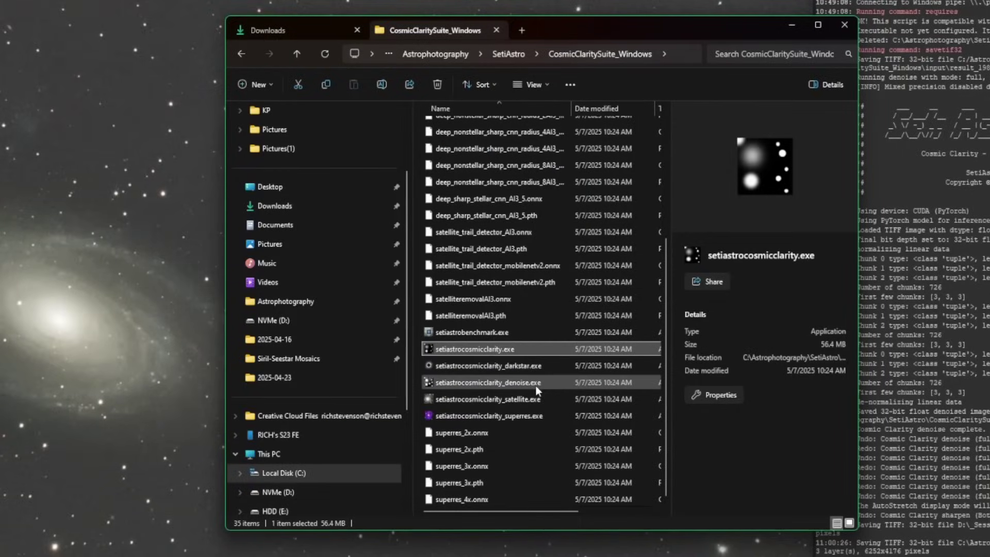
left_click(536, 384)
double_click(560, 384)
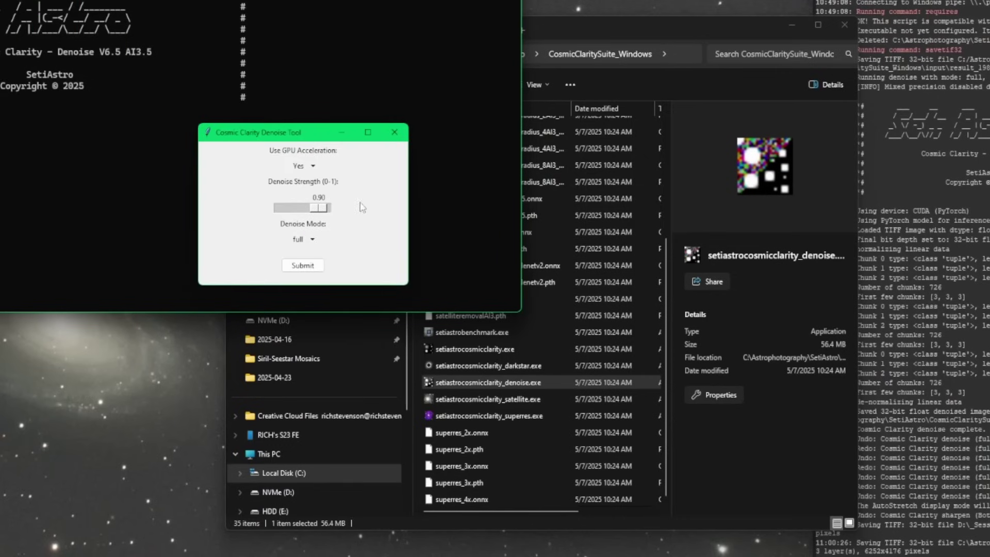
left_click(305, 265)
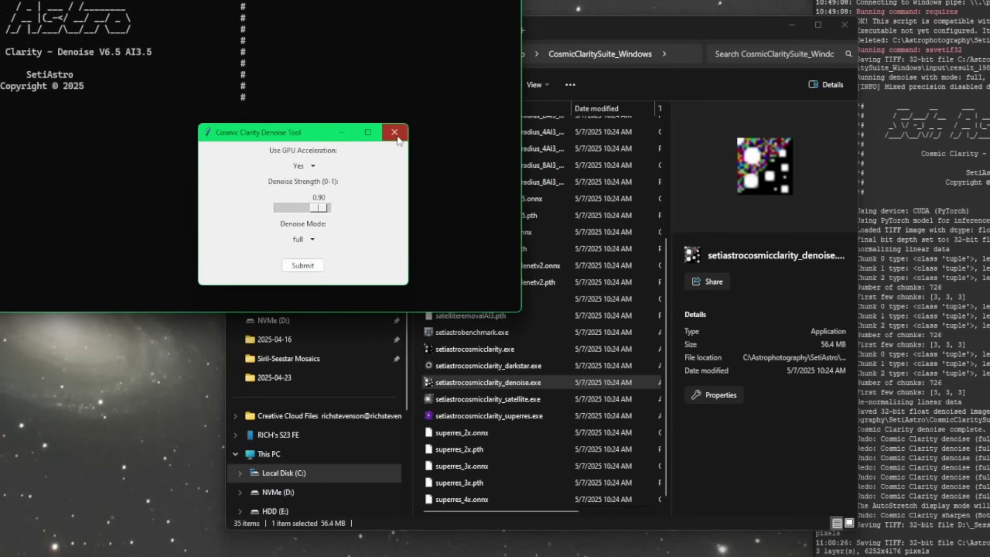